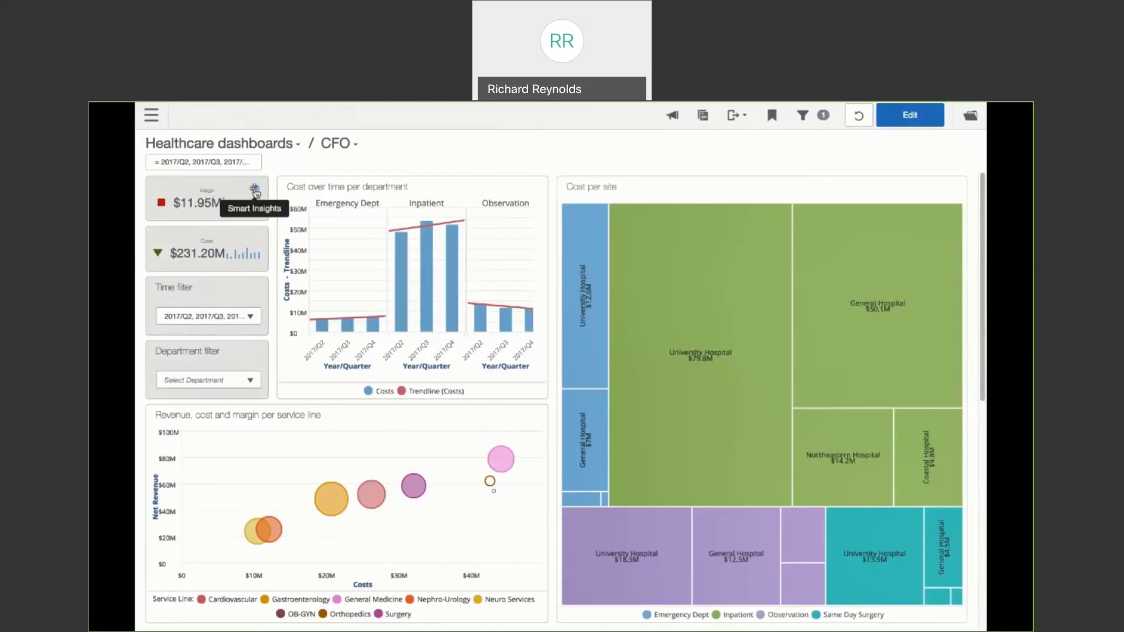
Open the Smart Insights configuration for the Margin KPI and set the time interval to Month
left_click(255, 192)
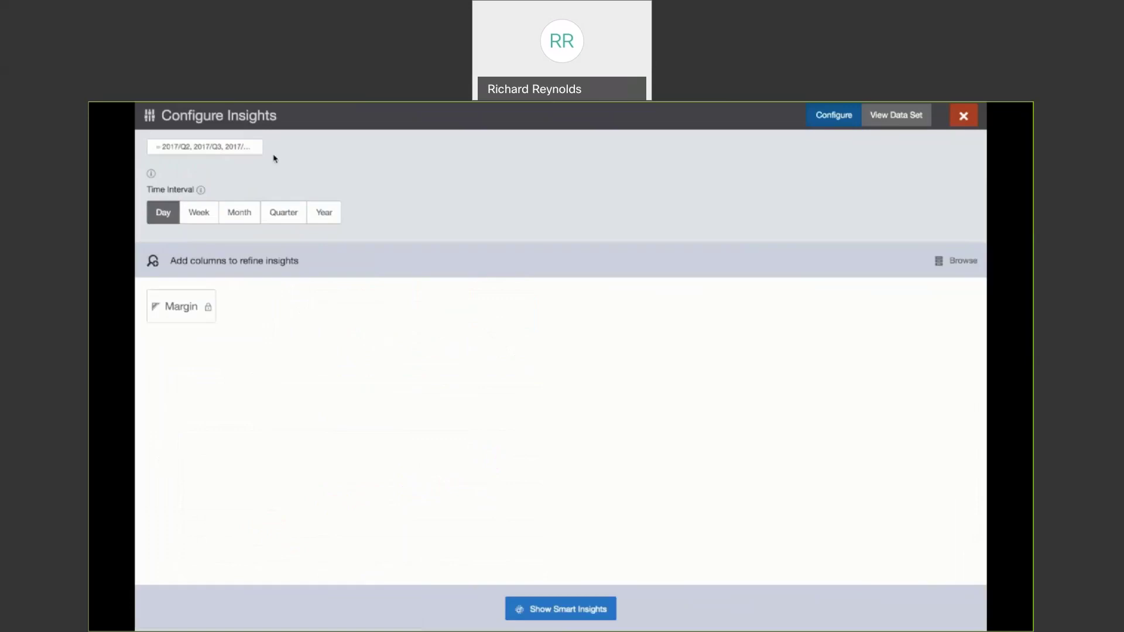
left_click(239, 212)
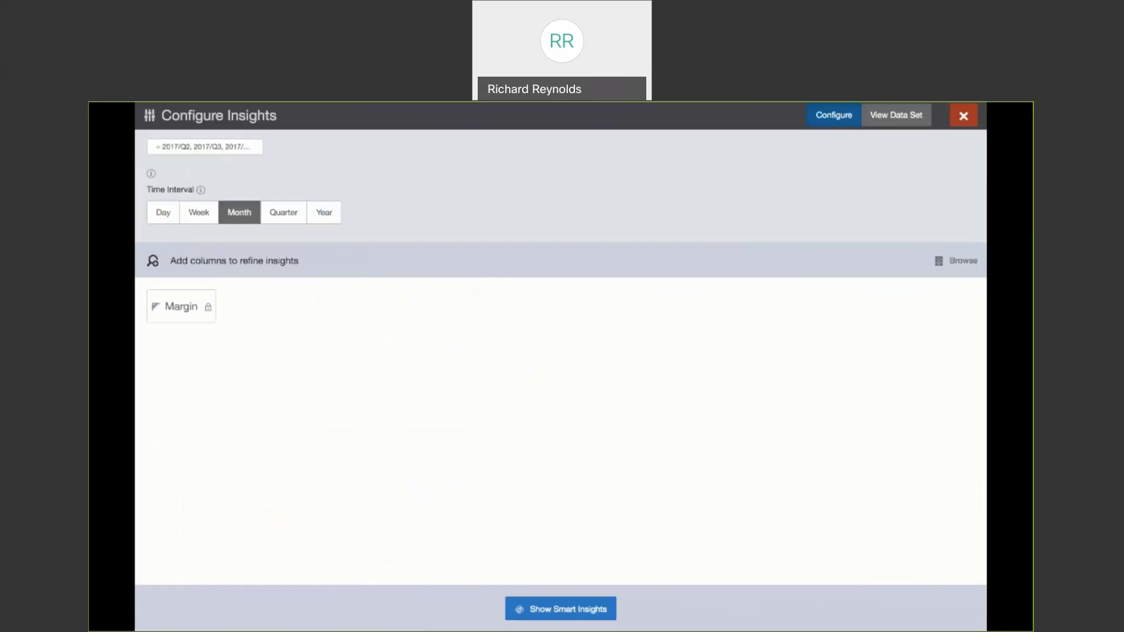
Add the Day of Week, Department, Service Line and Site attributes to the insight columns and generate the Smart Insights
left_click(954, 262)
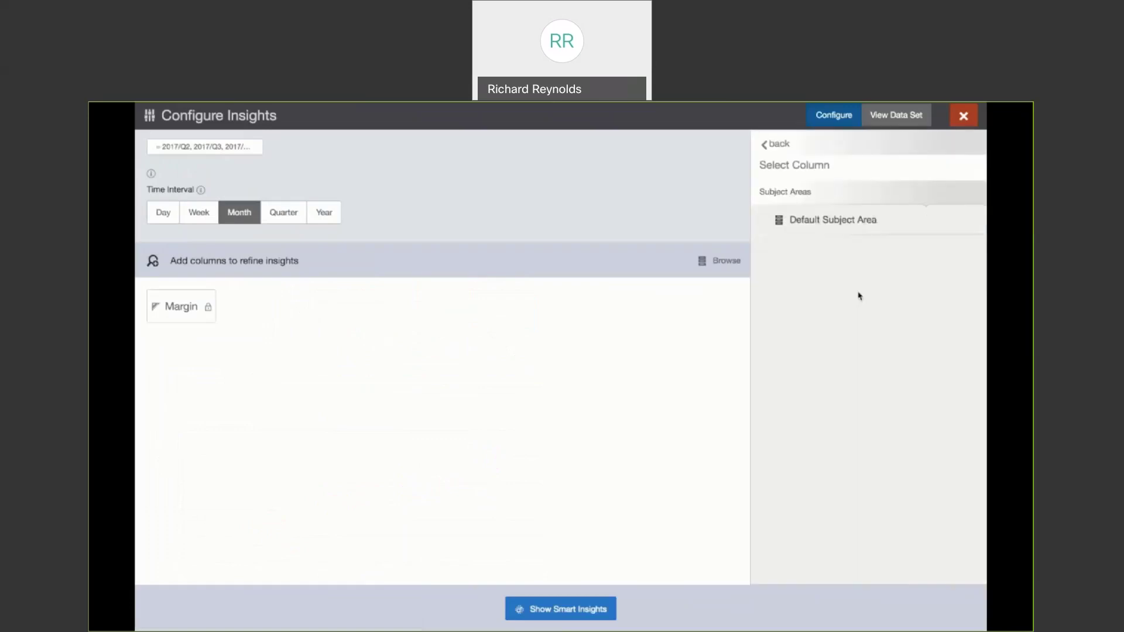
left_click(812, 227)
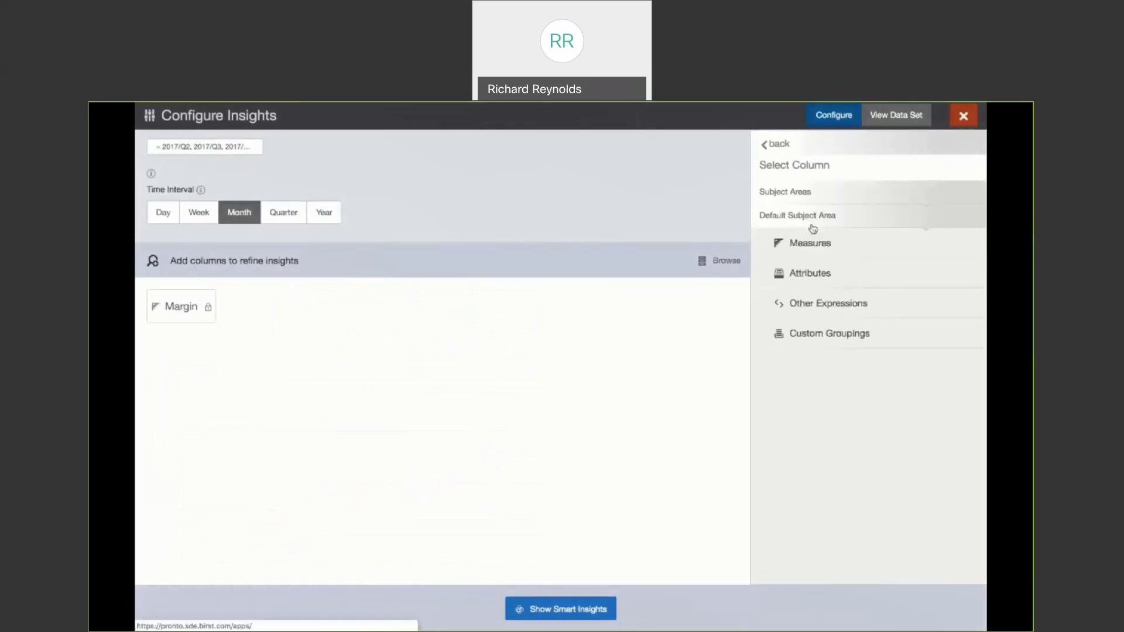
left_click(806, 276)
left_click(788, 268)
scroll(810, 359, "down", 2)
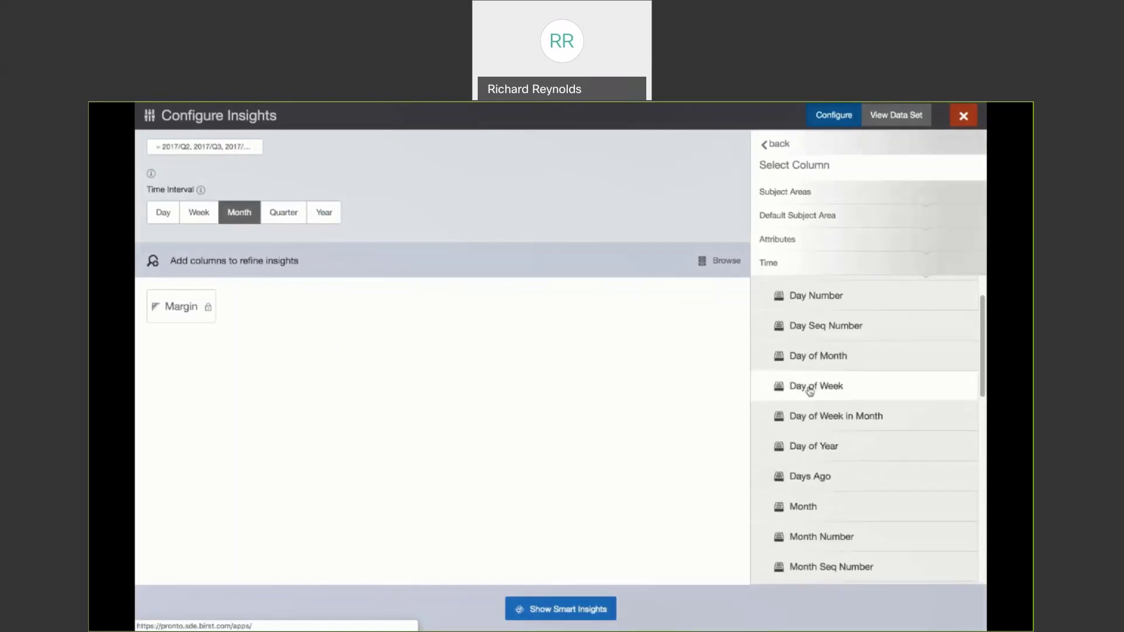
left_click(810, 392)
left_click(791, 300)
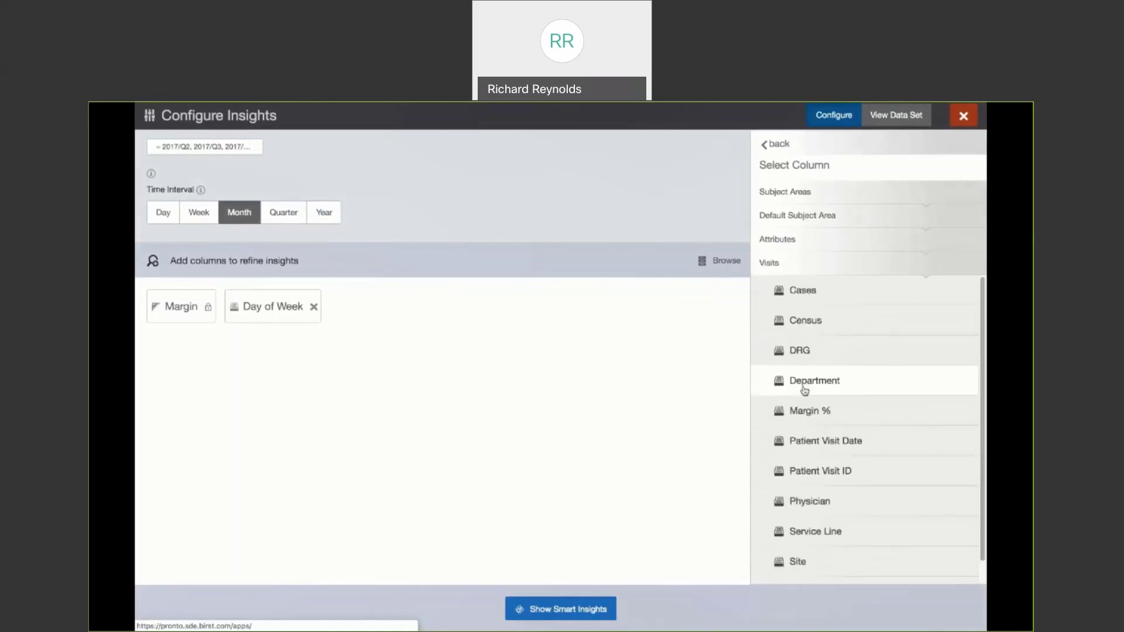
scroll(805, 391, "down", 1)
left_click(814, 358)
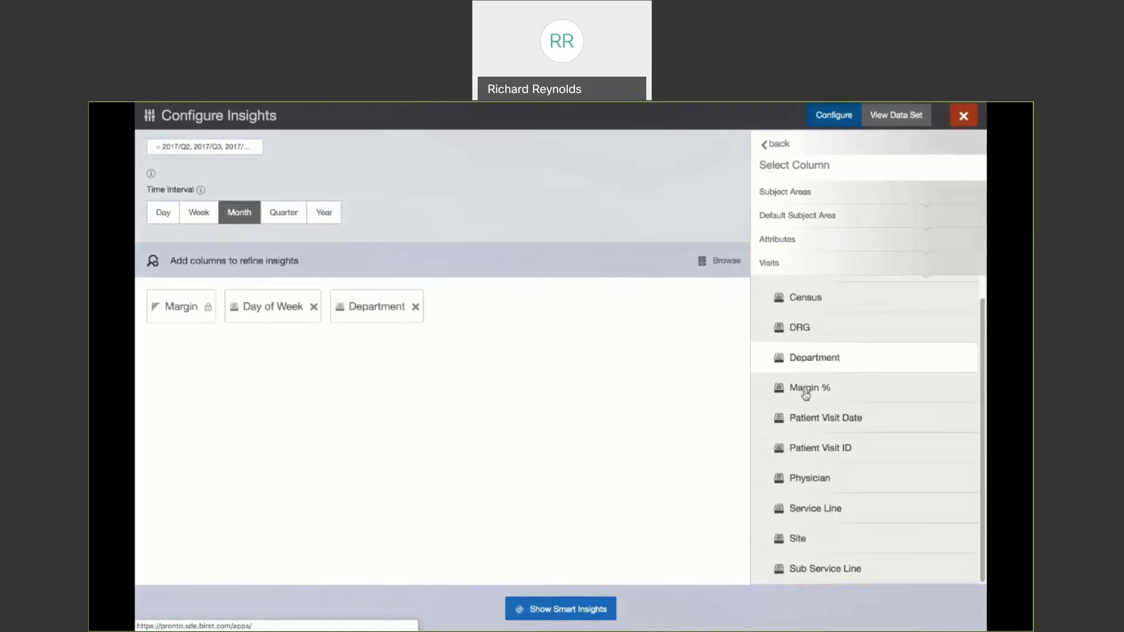
left_click(816, 508)
left_click(802, 536)
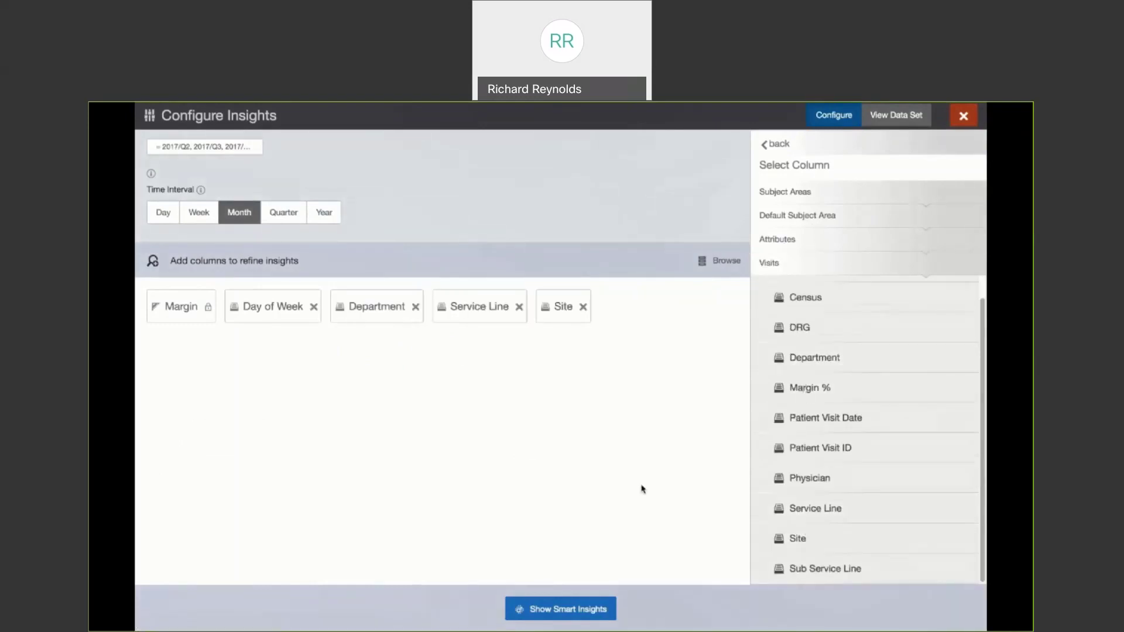
left_click(780, 240)
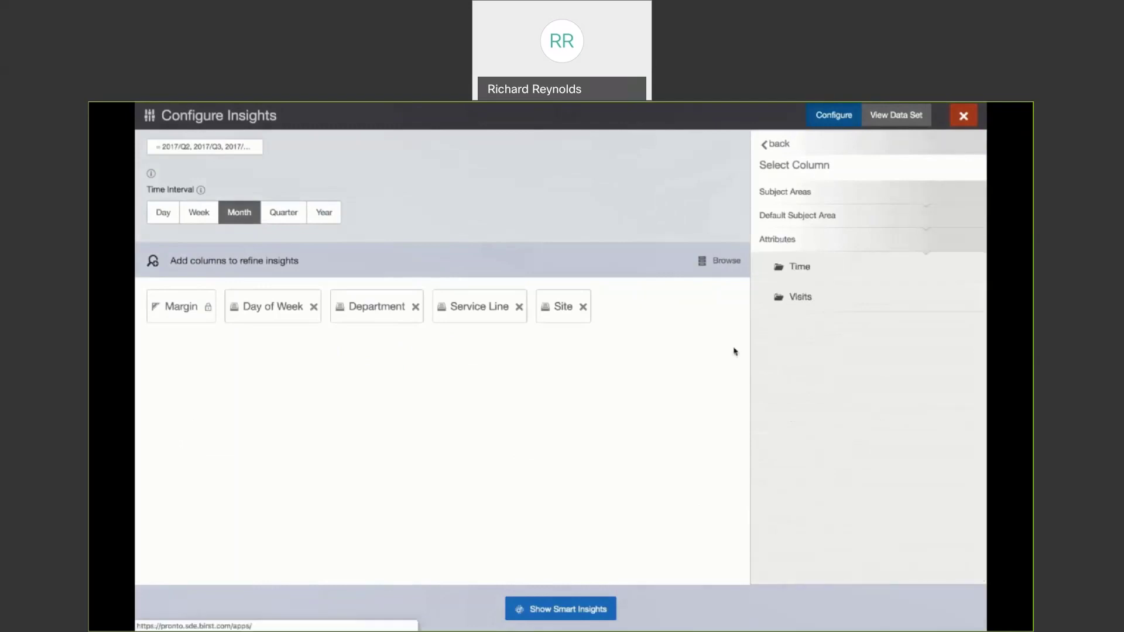
left_click(547, 611)
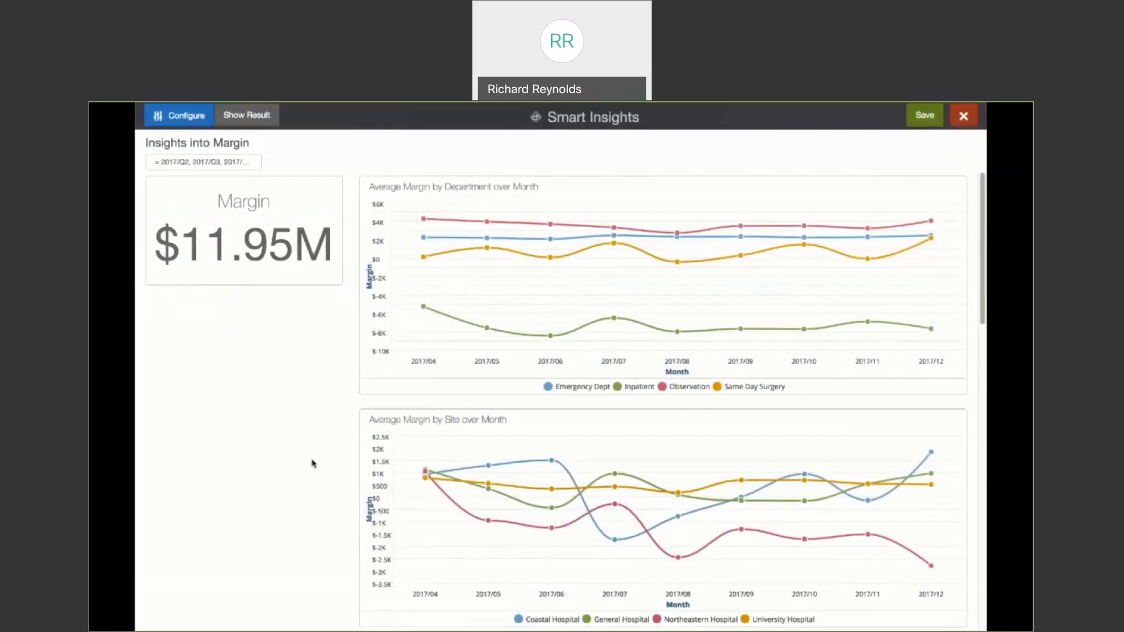
Look through the generated charts explaining the margin by department, site and service line
scroll(313, 463, "down", 8)
scroll(310, 501, "down", 4)
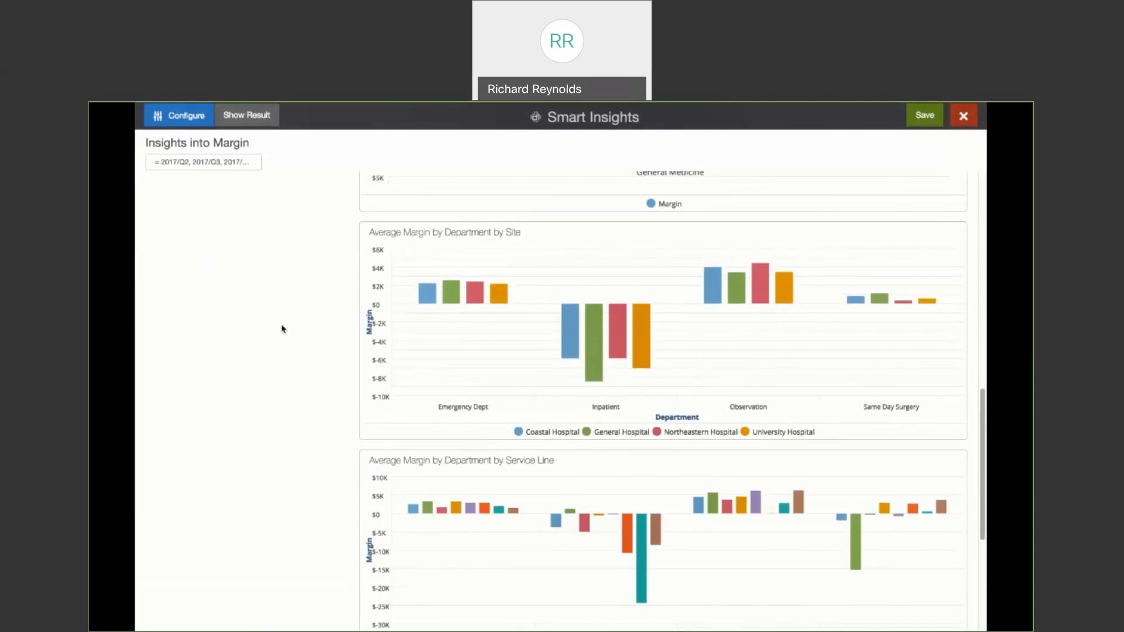
scroll(281, 329, "up", 10)
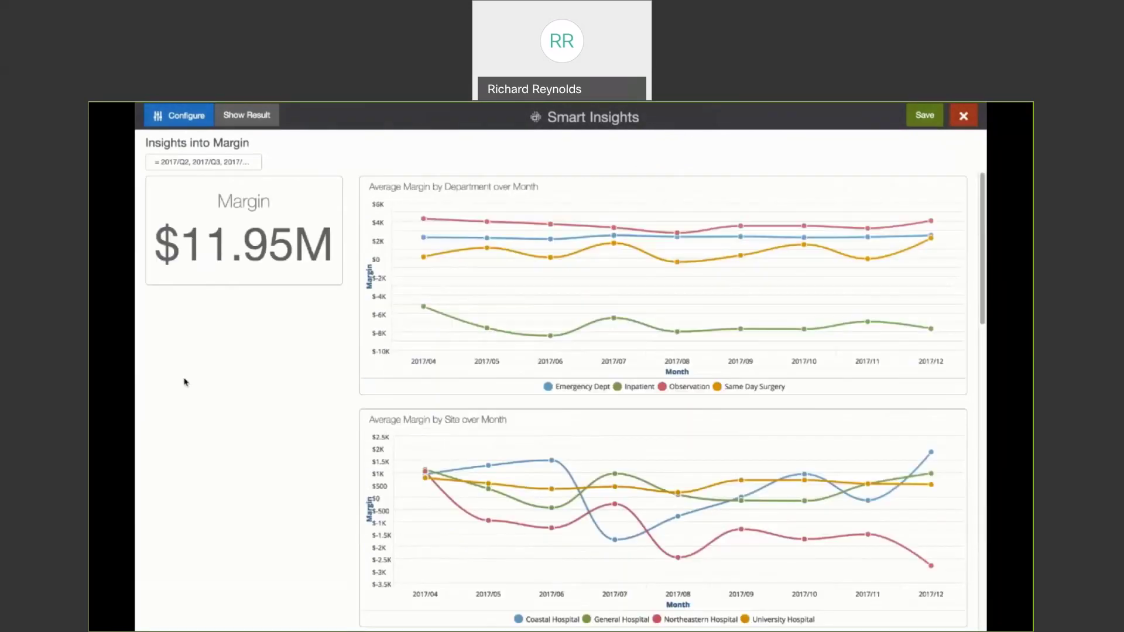
Show the importance score results, widen the first table's Column field to its full names, and return to the charts
left_click(246, 115)
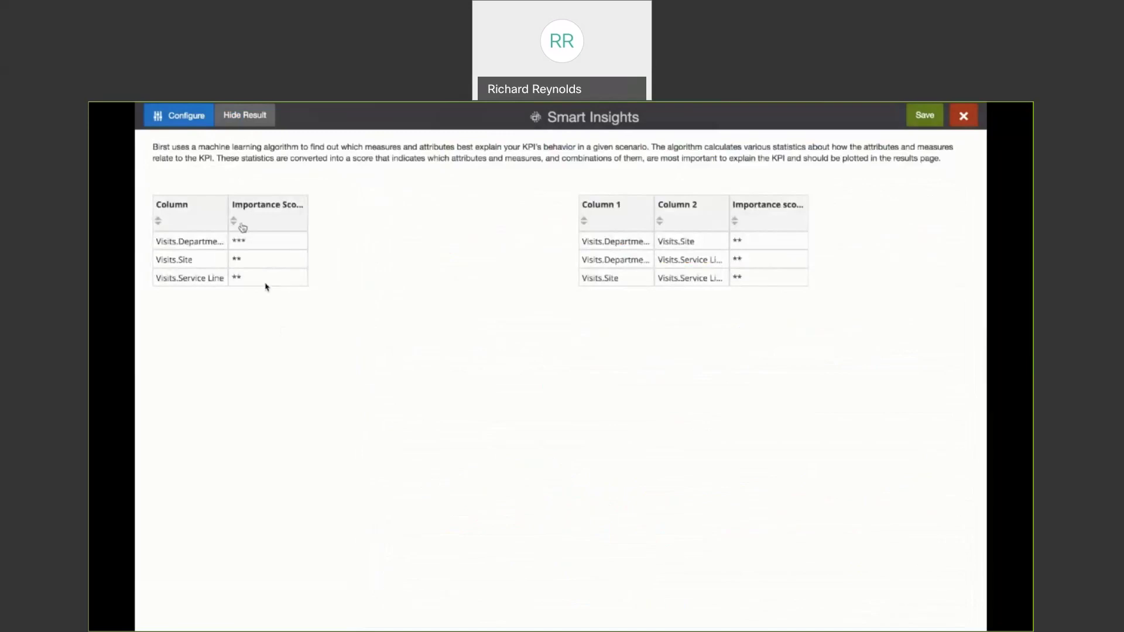
double_click(171, 204)
left_click(270, 363)
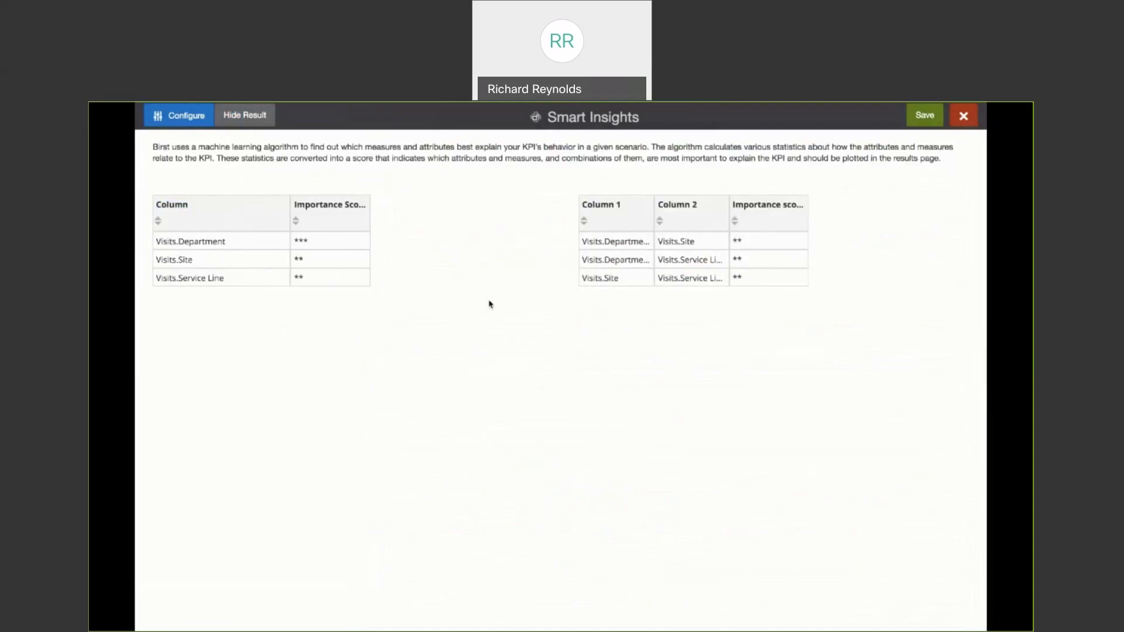
left_click(256, 119)
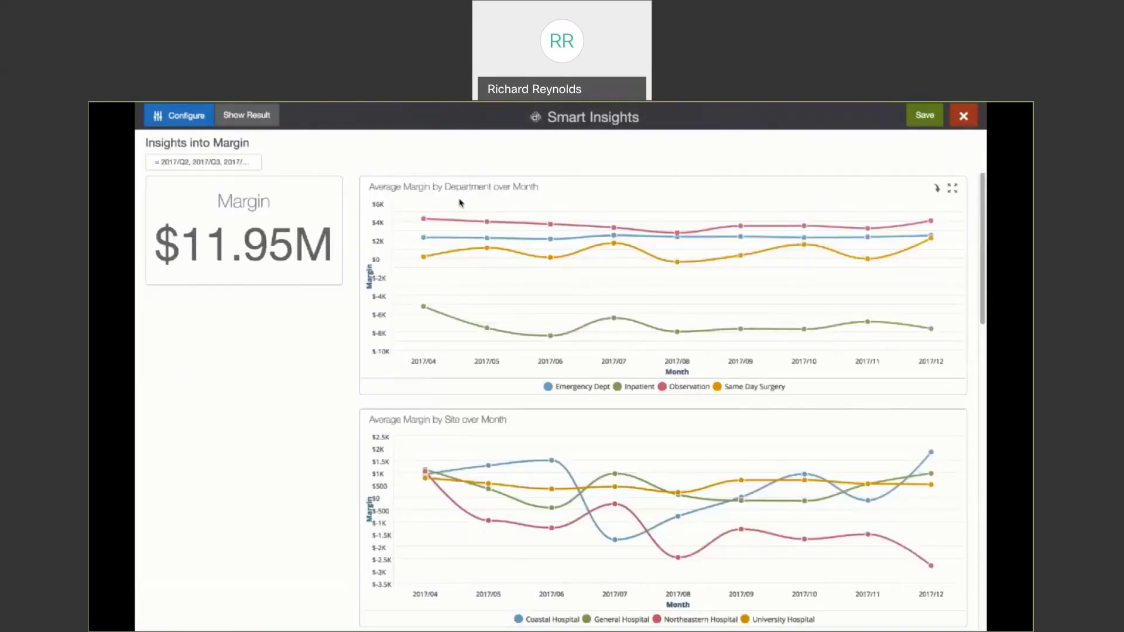
Review the remaining margin trend and comparison charts, and close Smart Insights without saving
scroll(313, 464, "down", 4)
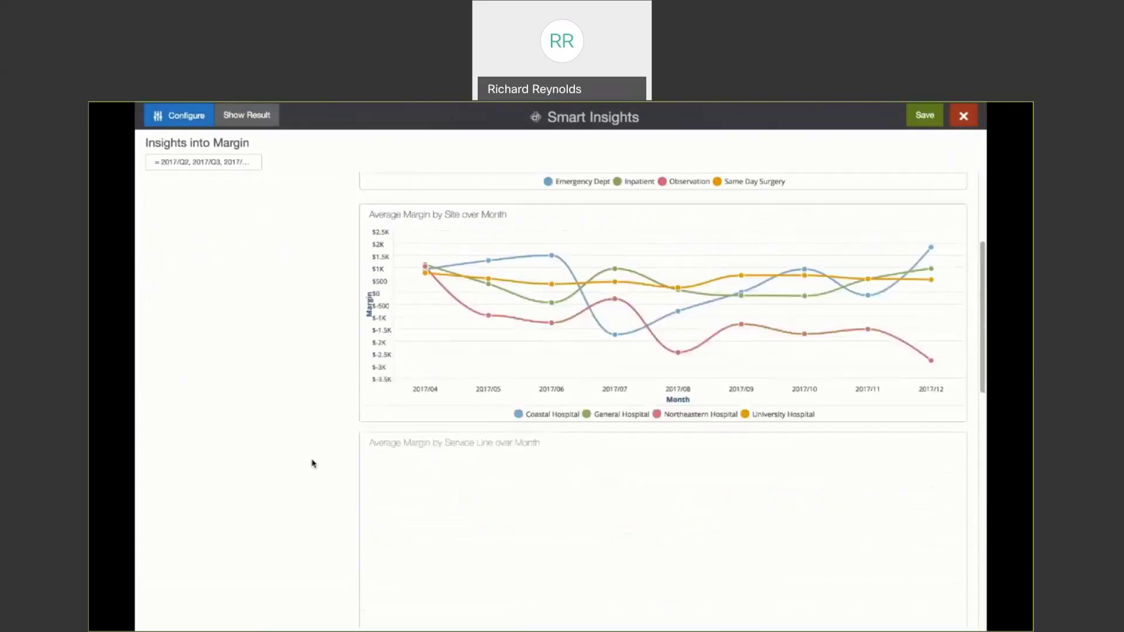
scroll(314, 464, "down", 8)
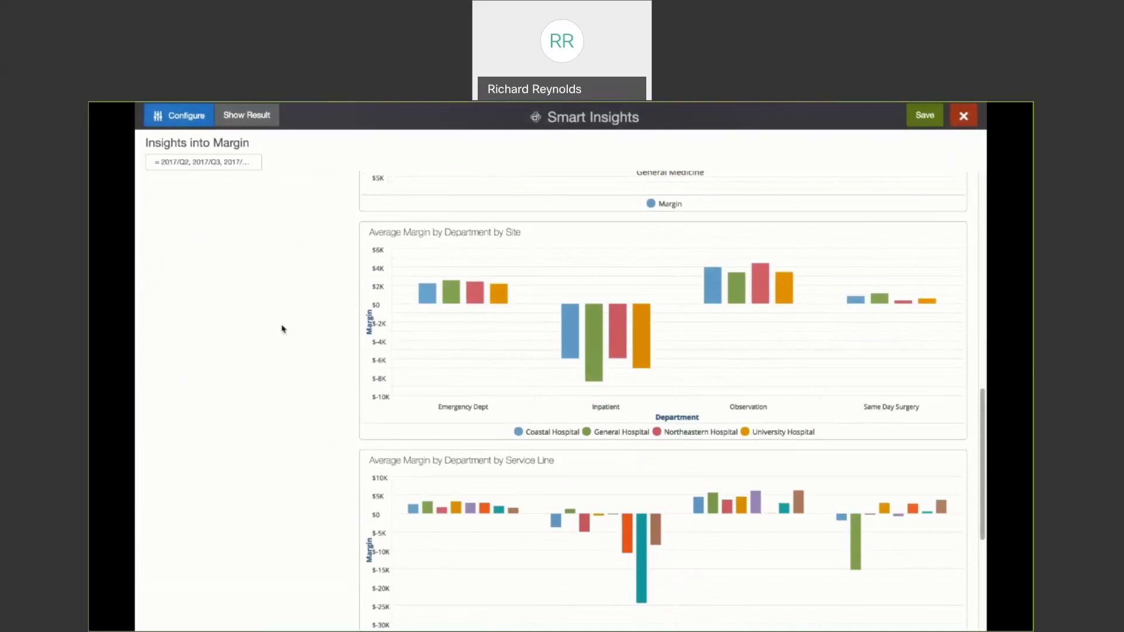
scroll(282, 329, "up", 1)
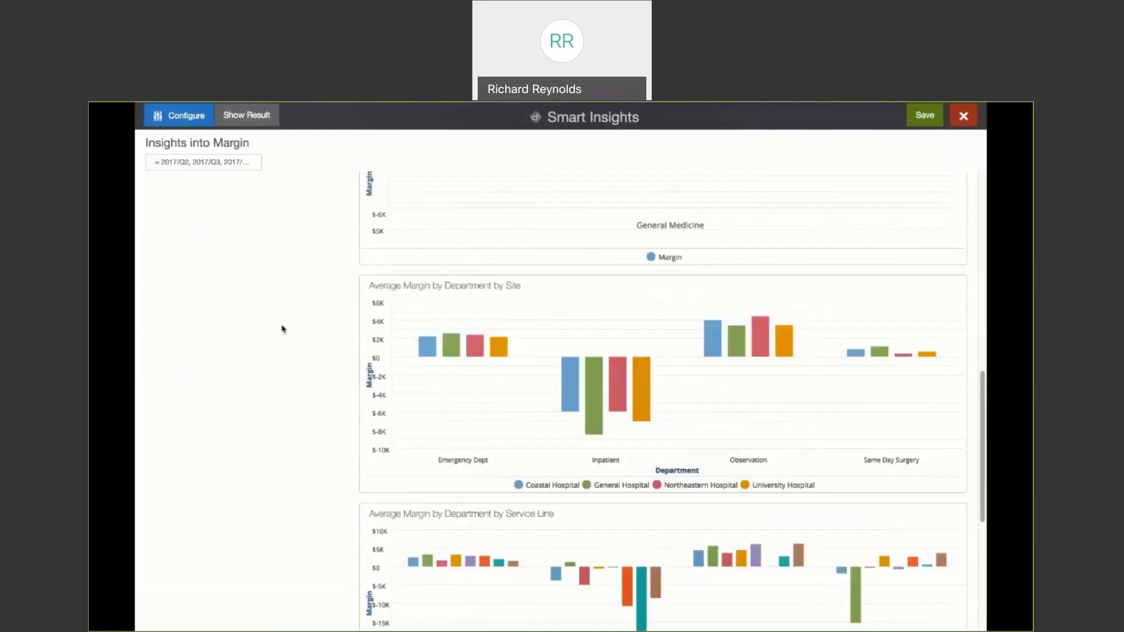
scroll(282, 329, "up", 10)
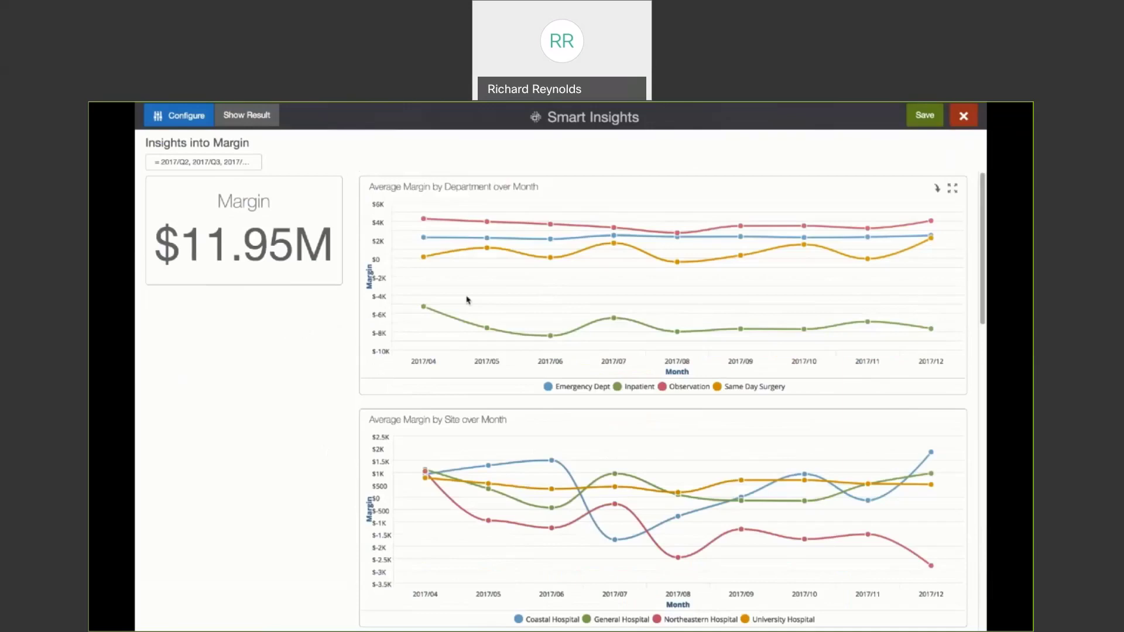
left_click(963, 117)
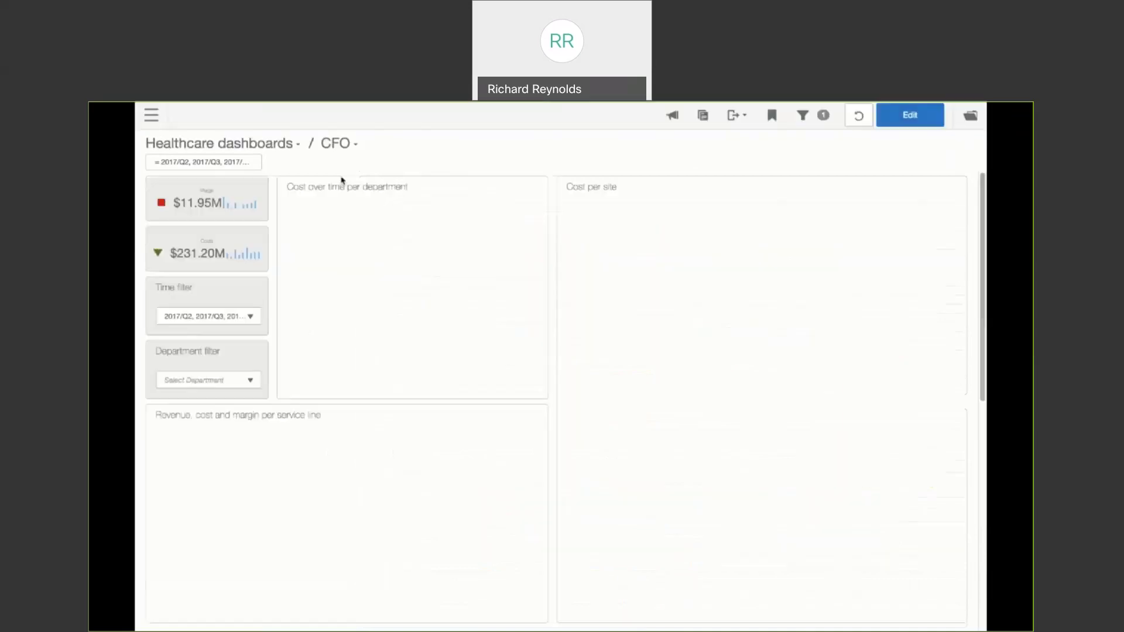
Upload the hospital information spreadsheet with its Hospitals sheet as a new data source in Pronto Connect
left_click(150, 115)
left_click(233, 253)
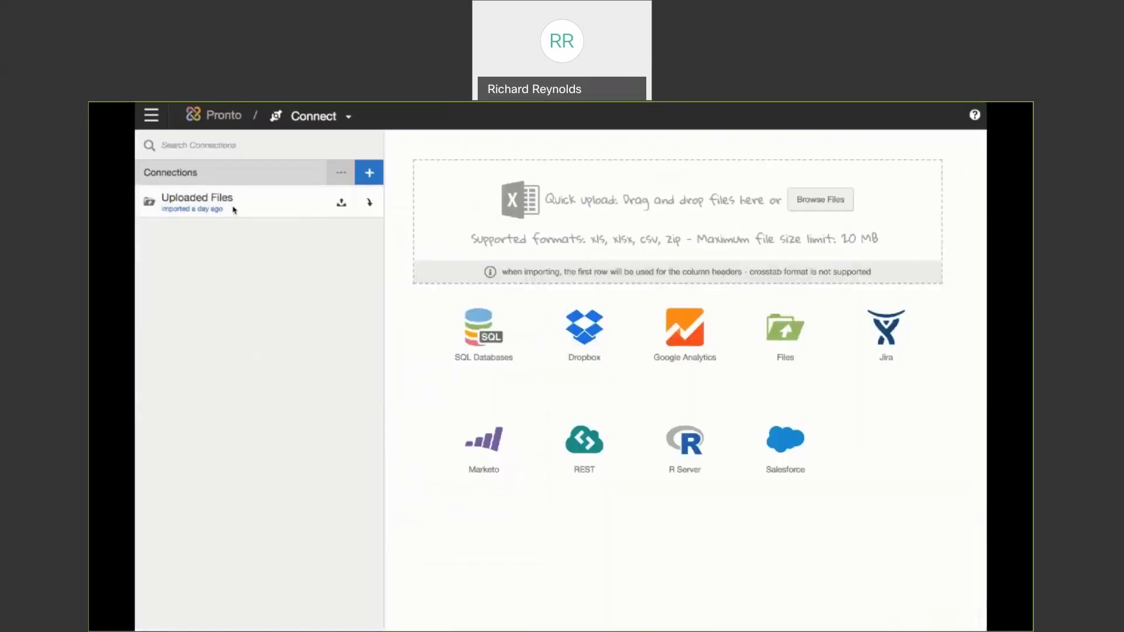
key("super+ctrl+f")
left_click(328, 609)
left_click_drag(467, 368, 761, 292)
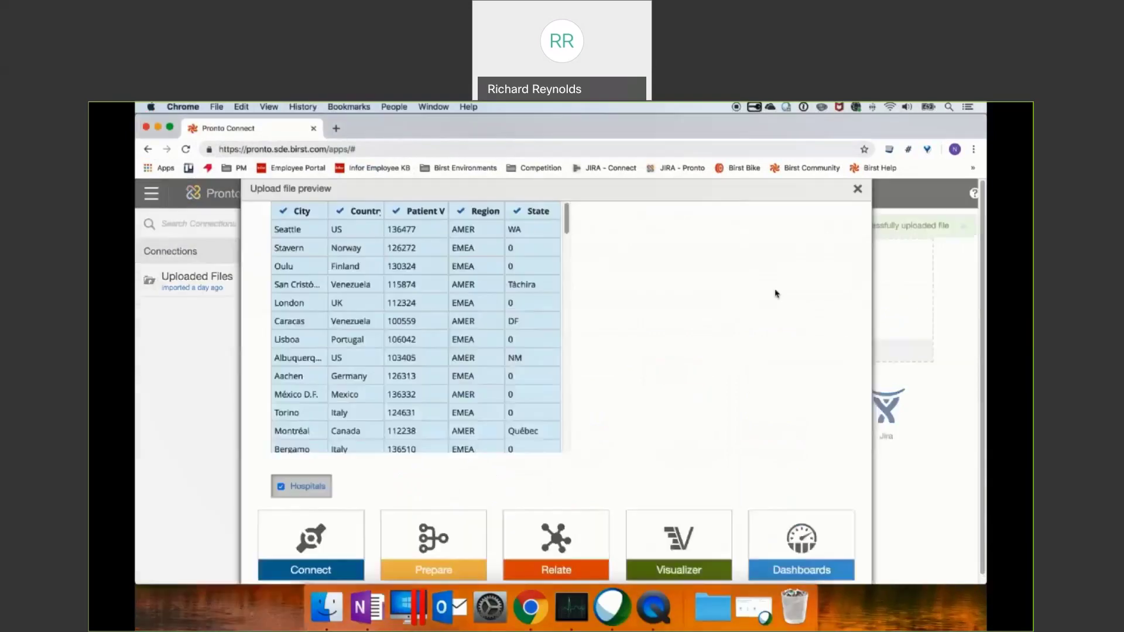
Take the uploaded file to Relate and create a join between the Visits and Hospitalinfo_xlsx sources
left_click(550, 542)
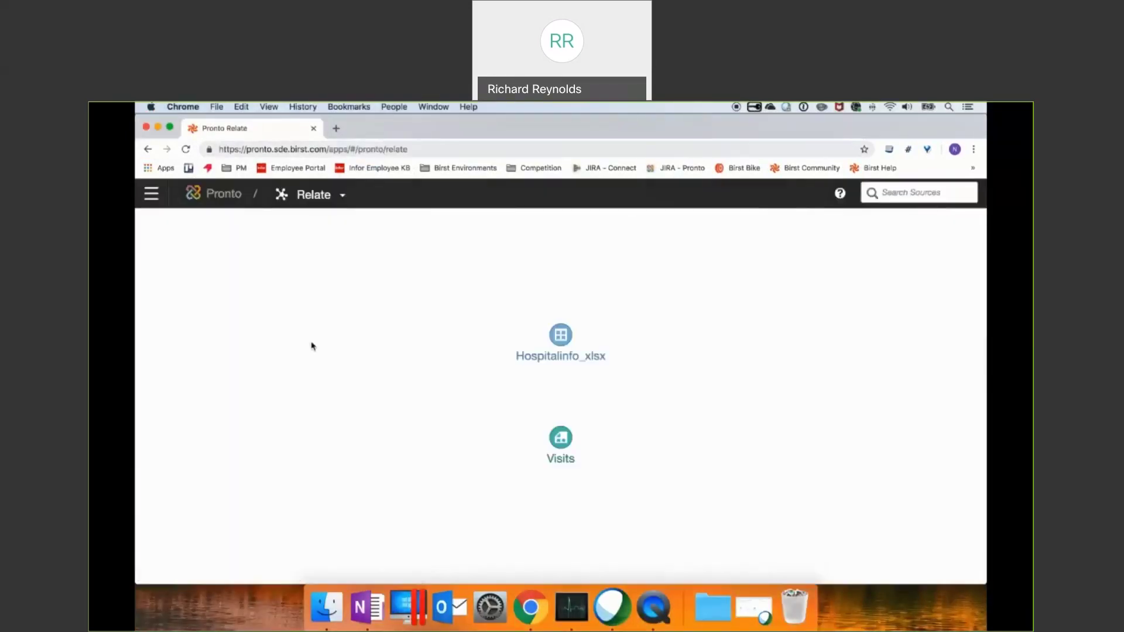
left_click(170, 127)
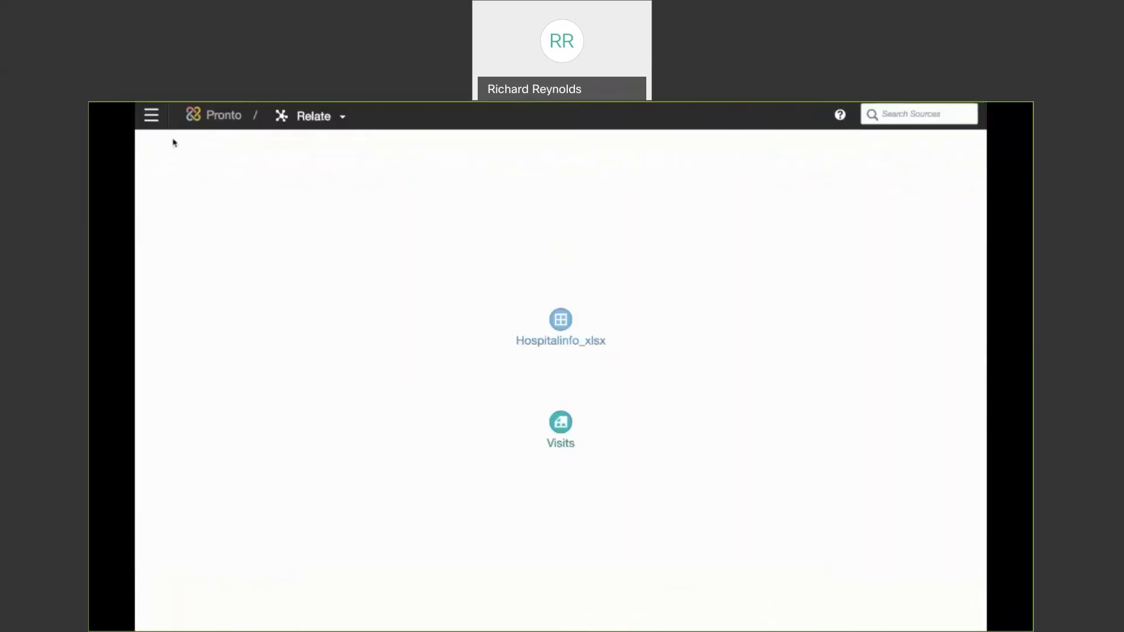
left_click(560, 421)
left_click(560, 319)
left_click(305, 252)
left_click(832, 212)
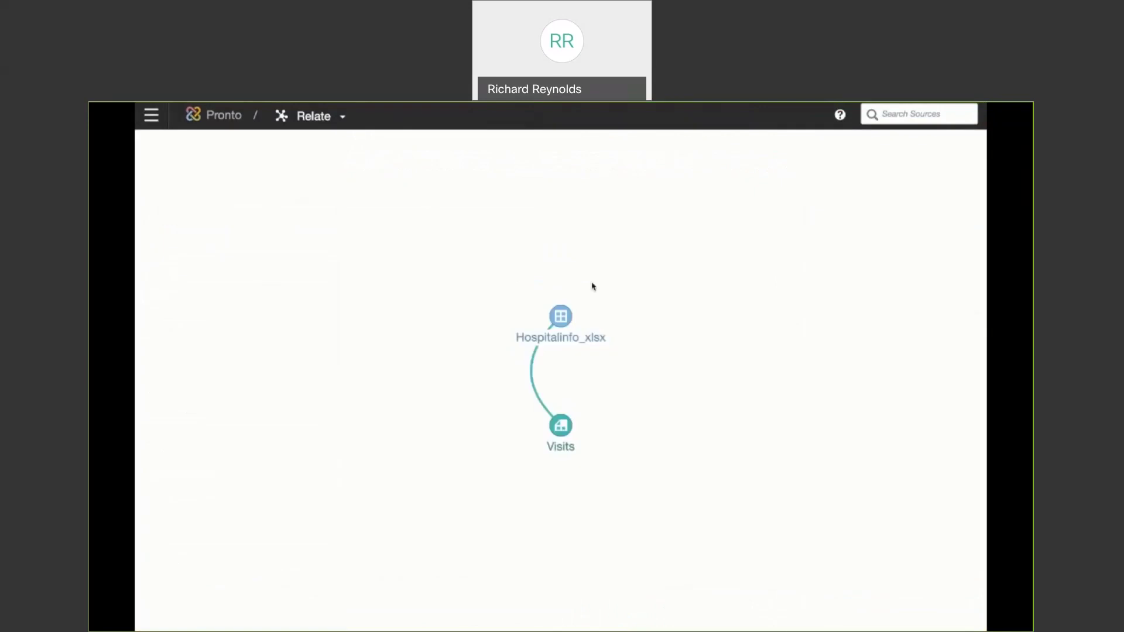
Find the Patient information network in Pronto Connect, check its Patients attributes, and connect it to the space
left_click(151, 115)
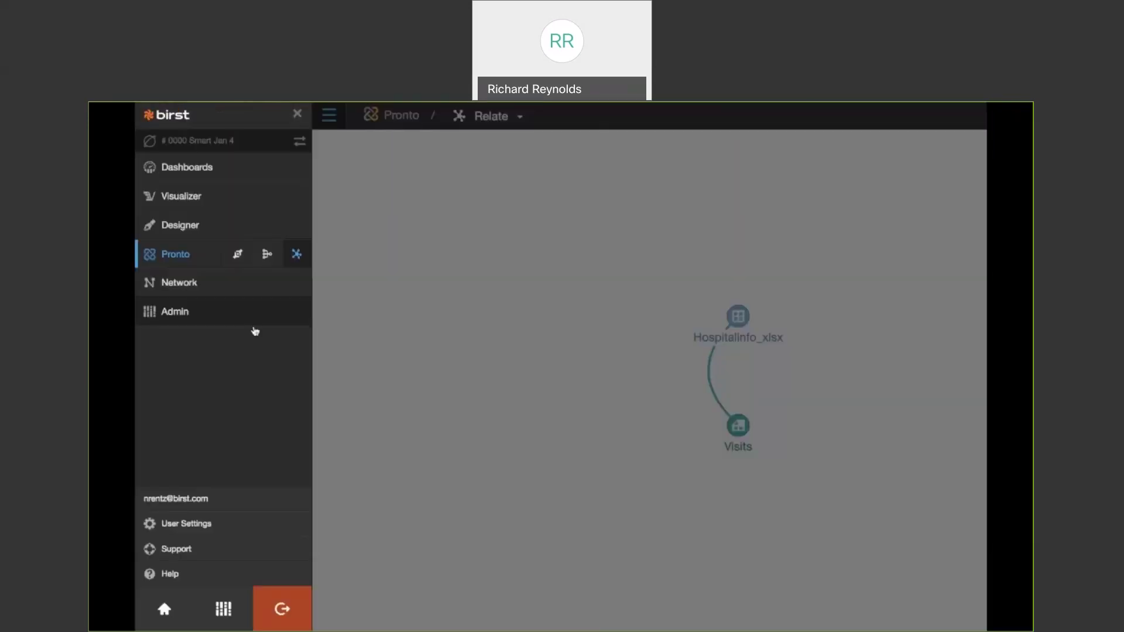
left_click(237, 254)
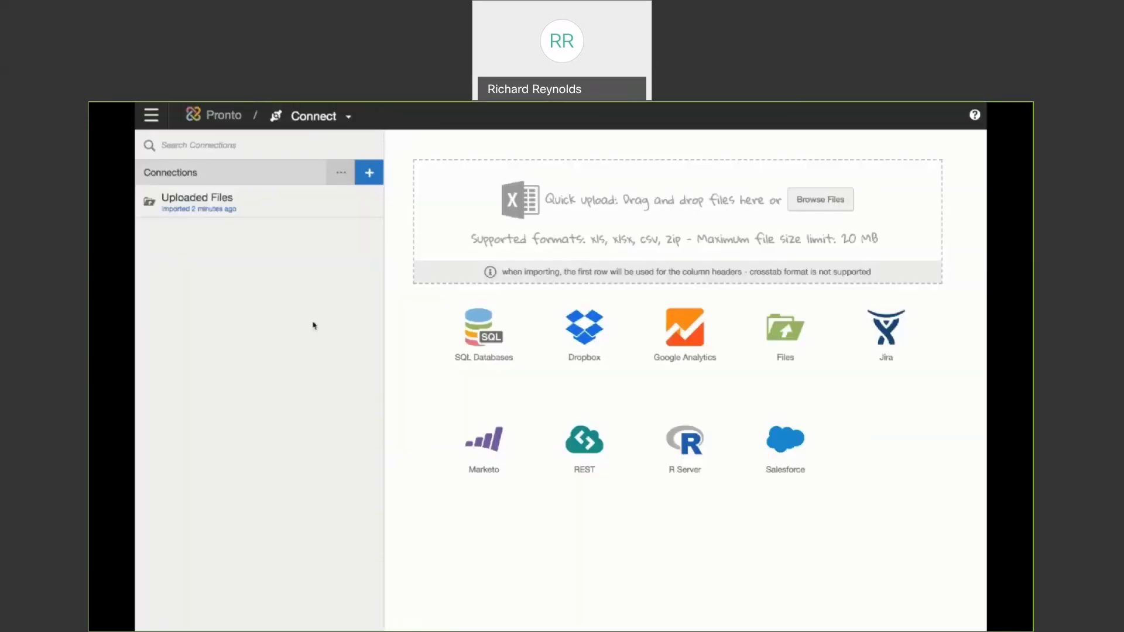
left_click(340, 175)
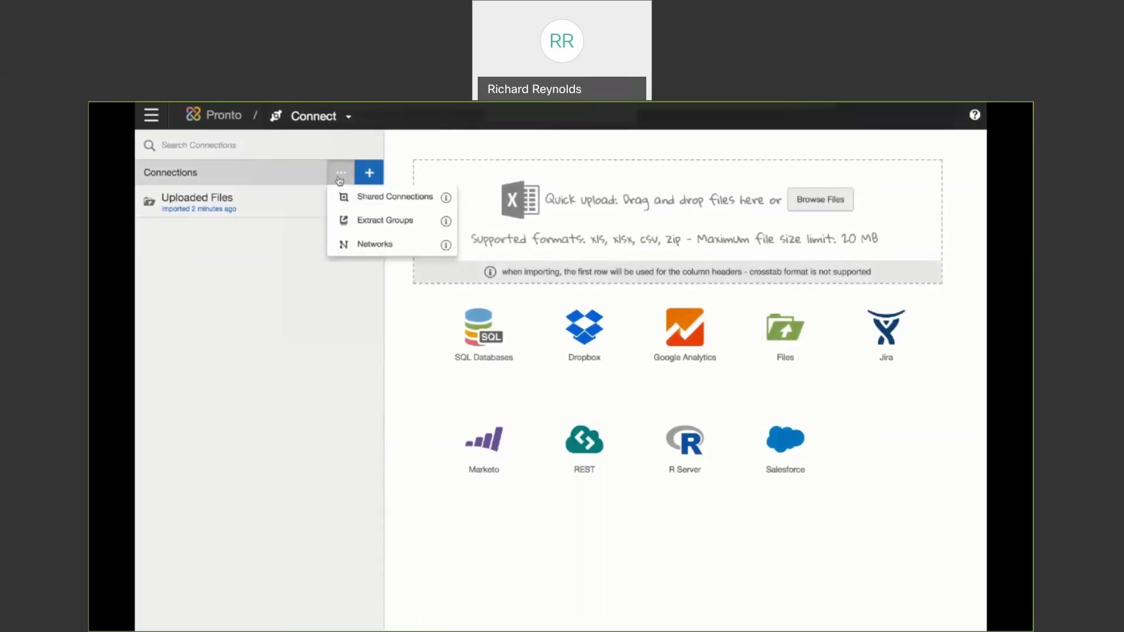
left_click(374, 244)
type("patie")
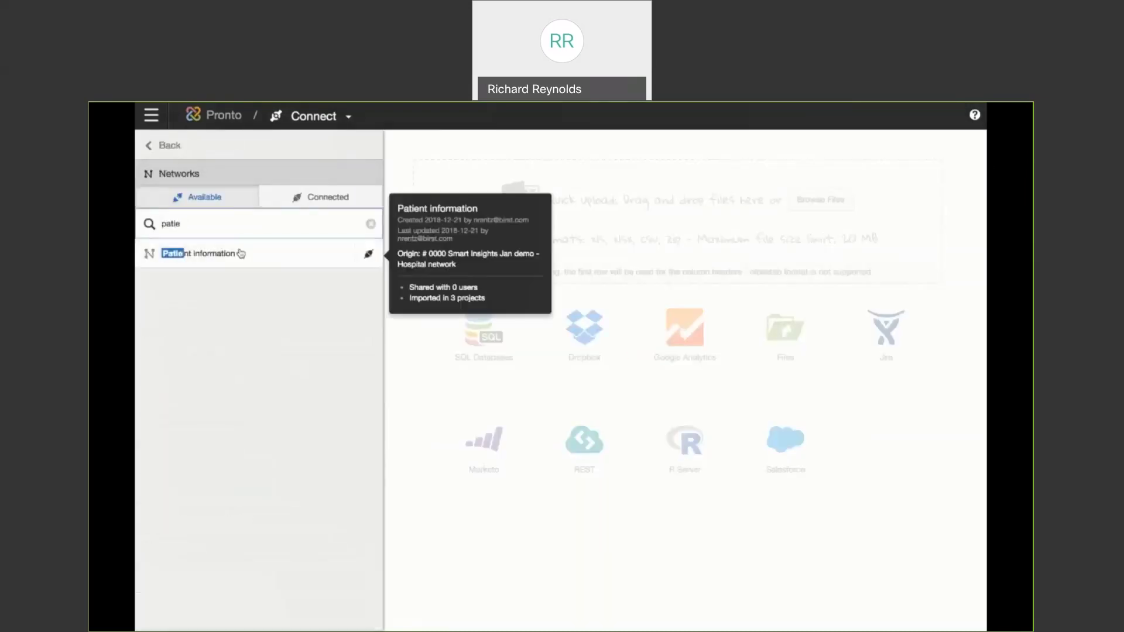
left_click(237, 254)
left_click(211, 222)
left_click(205, 243)
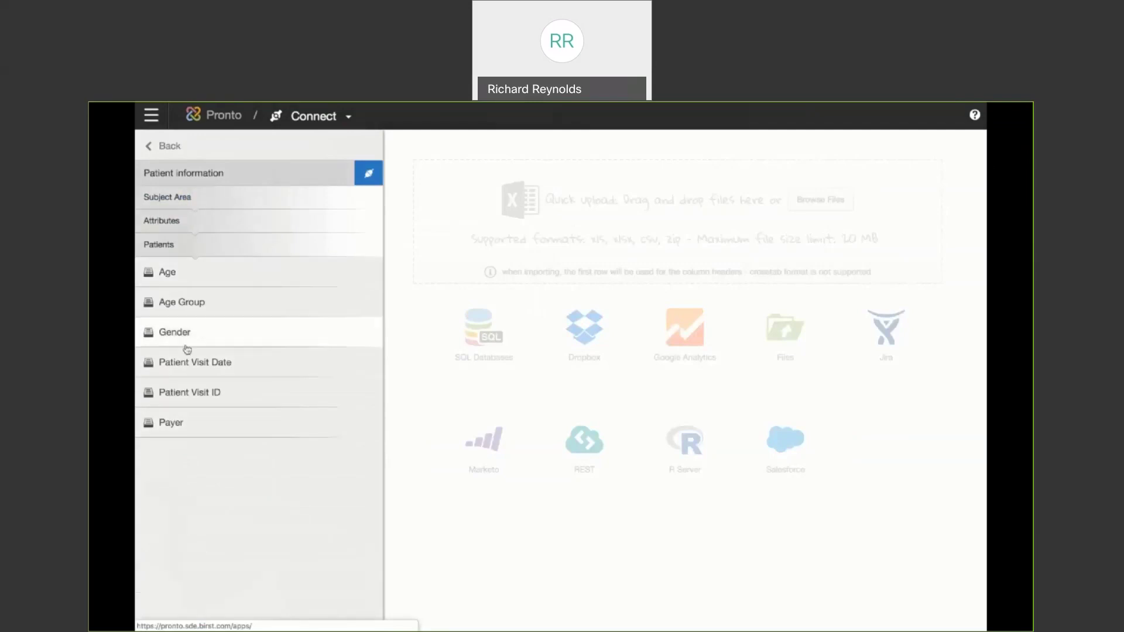
left_click(368, 176)
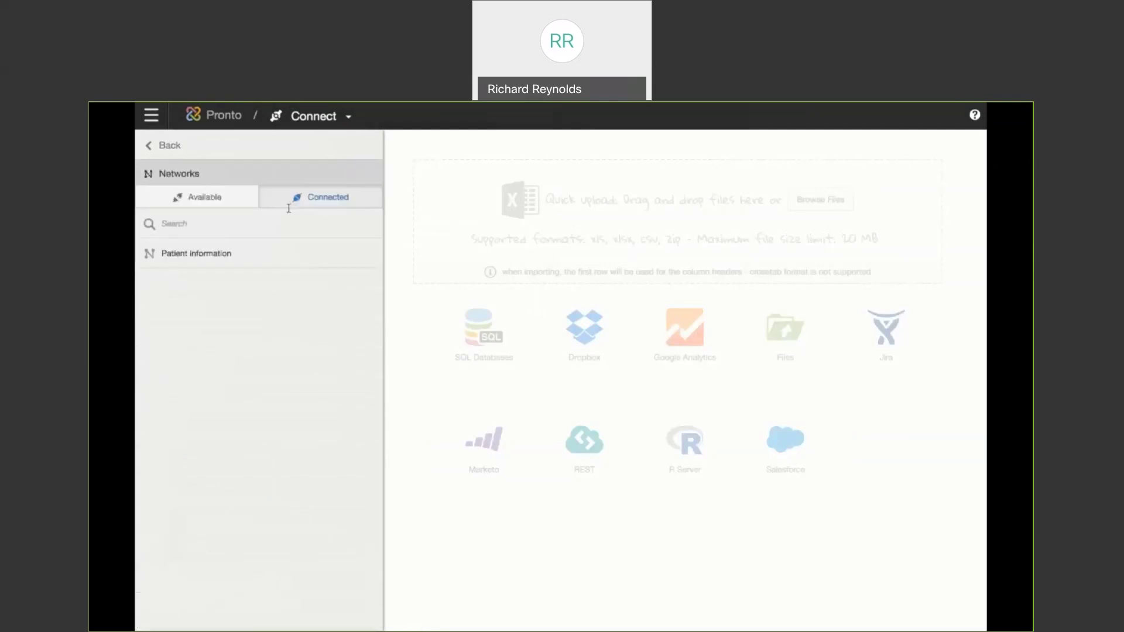
Join the Visits source to the networked Patients source on Patient Visit ID in Relate
left_click(298, 116)
left_click(310, 257)
left_click(560, 374)
left_click(560, 279)
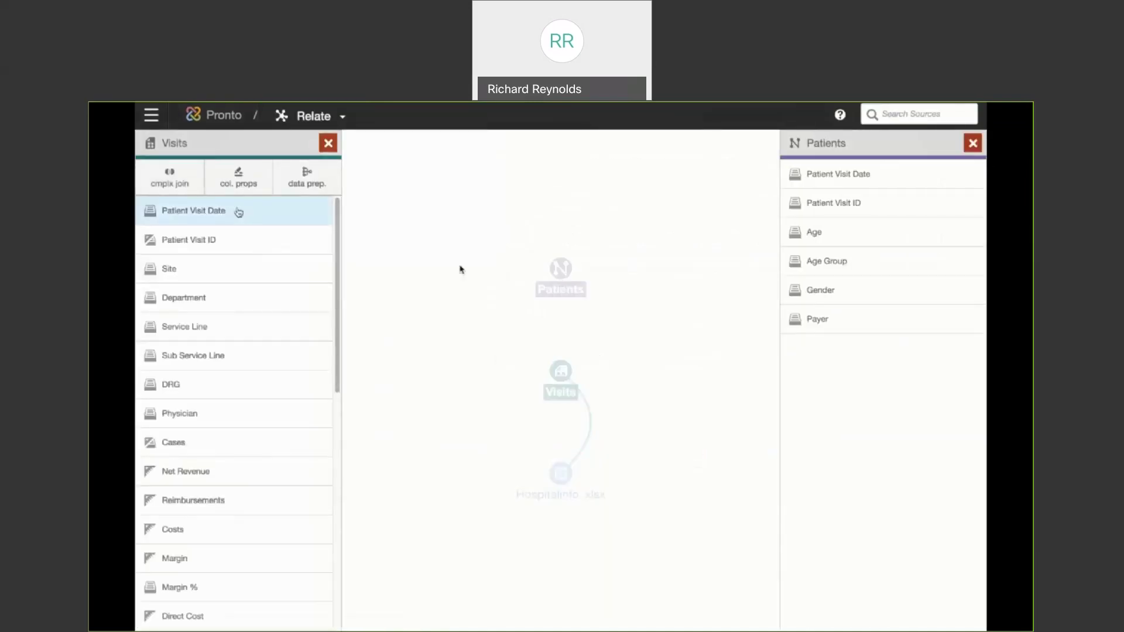
left_click_drag(229, 237, 853, 203)
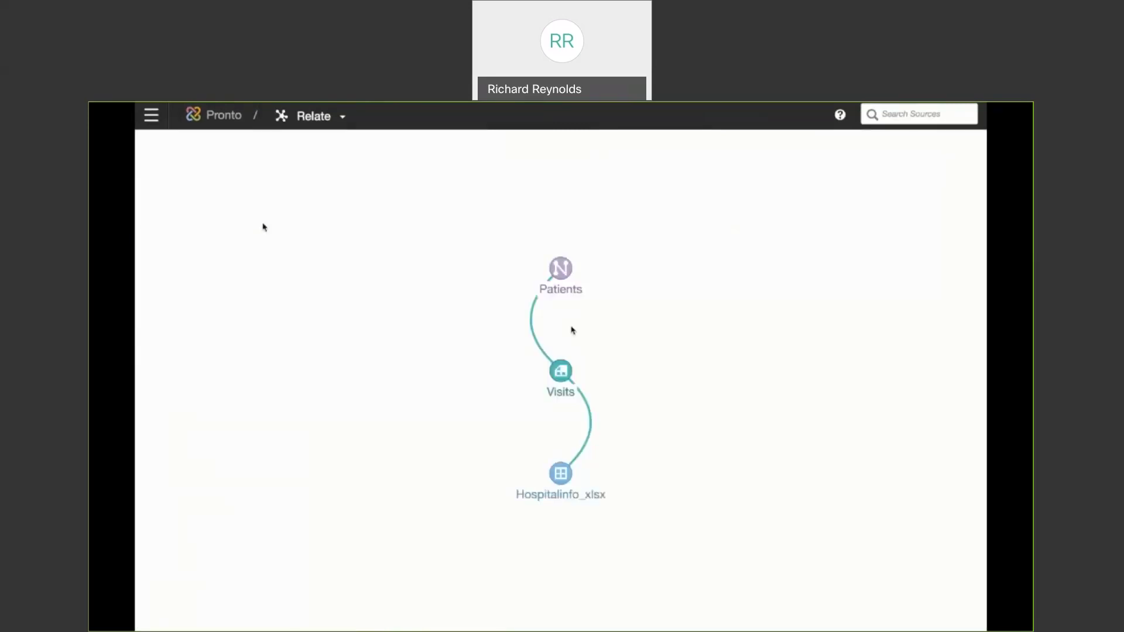
Leave Relate, reopen the configuration of the margin insights, and add the Net Revenue measure from the Default Subject Area
left_click(151, 116)
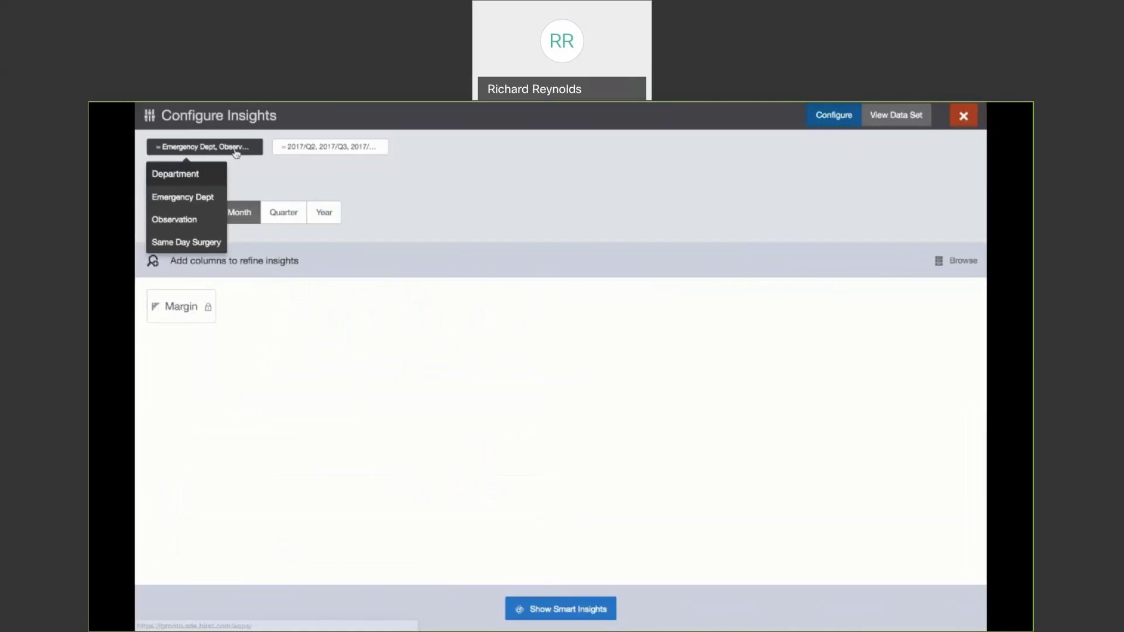
left_click(949, 262)
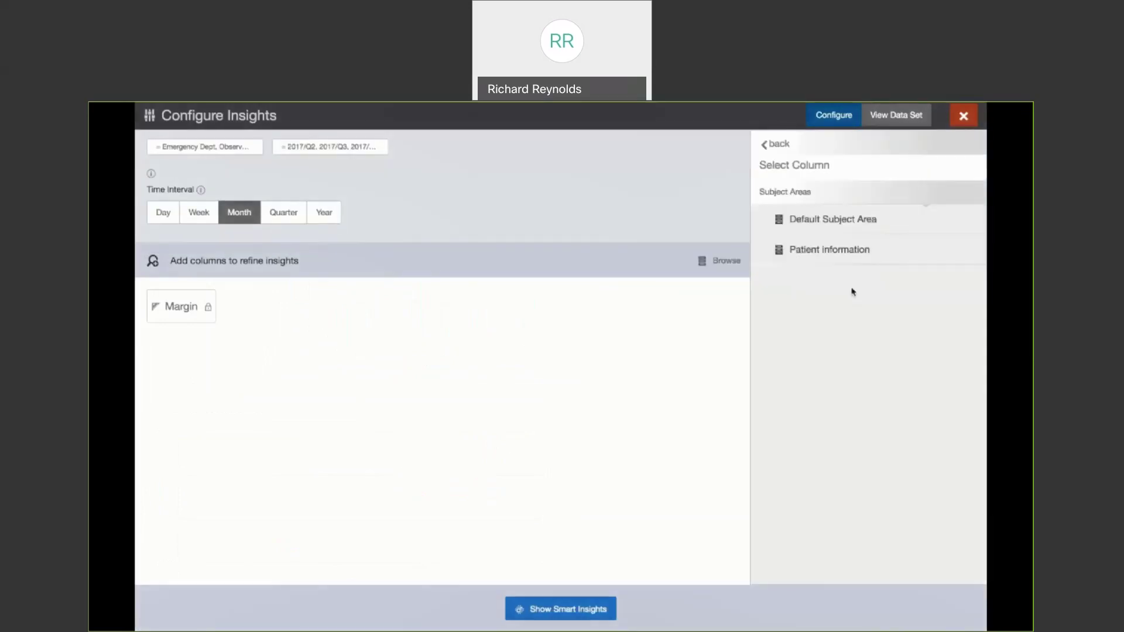
left_click(817, 220)
left_click(811, 243)
scroll(815, 375, "down", 5)
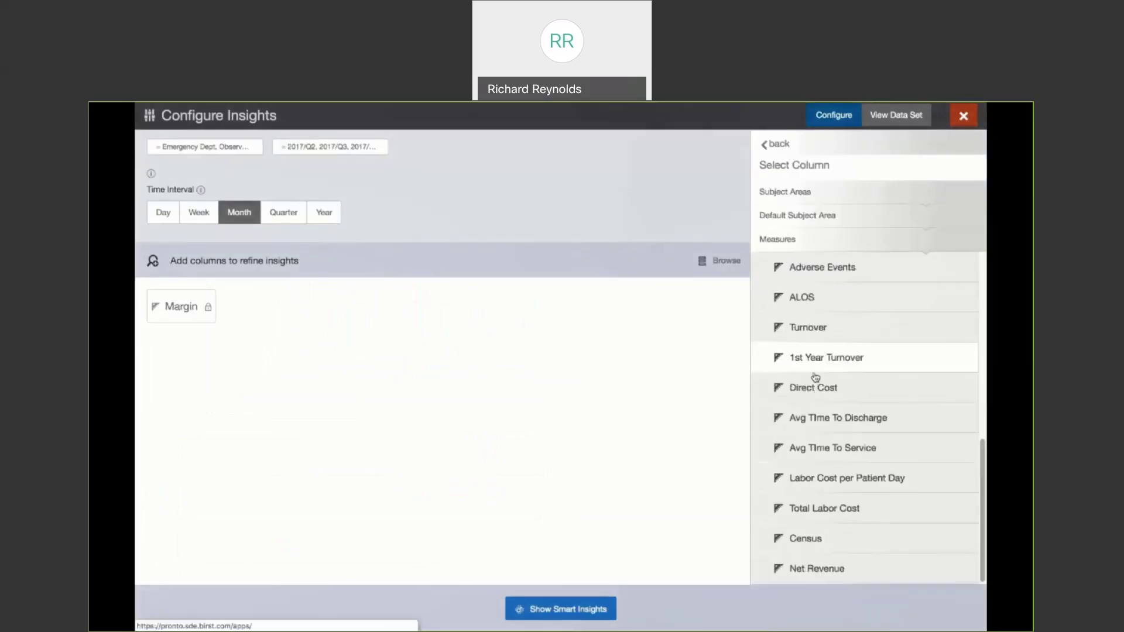
left_click(816, 568)
Add the Day of Week column from the Time attributes to the margin insights
left_click(801, 239)
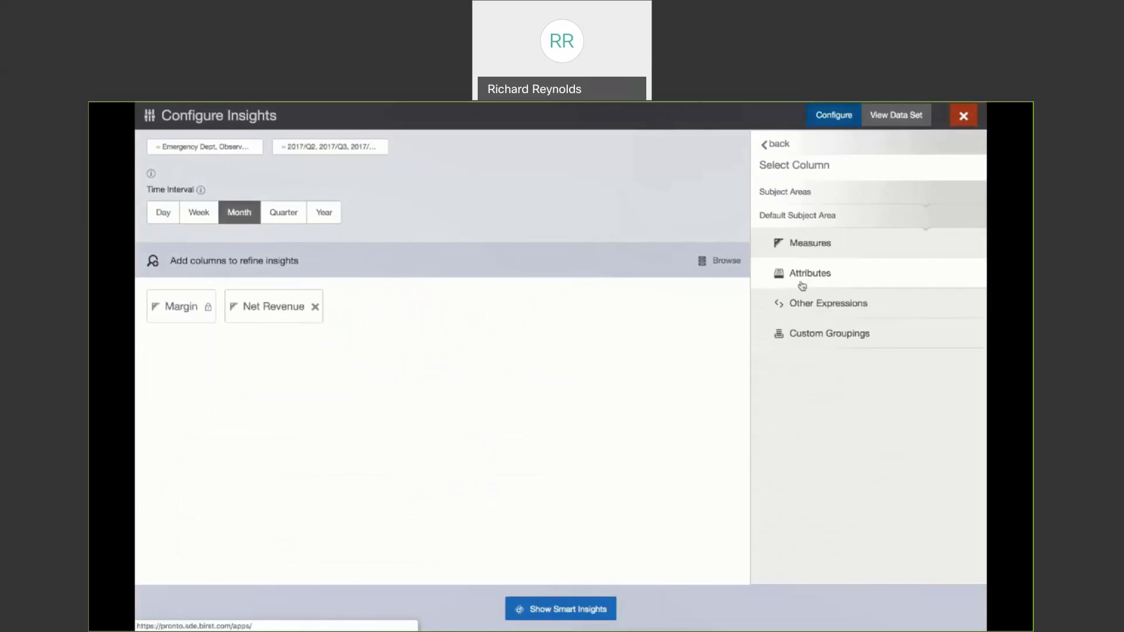
left_click(802, 286)
left_click(803, 270)
left_click(821, 392)
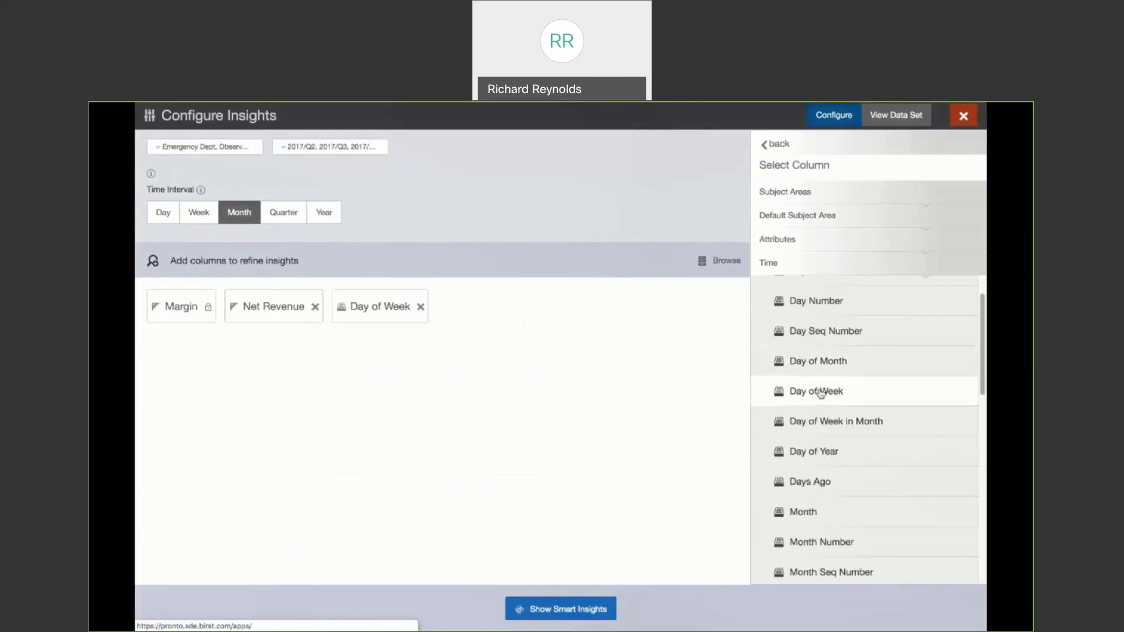
Add the Country and Region columns from the Hospitalinfo_xlsx attributes to the margin insights
left_click(798, 261)
left_click(799, 297)
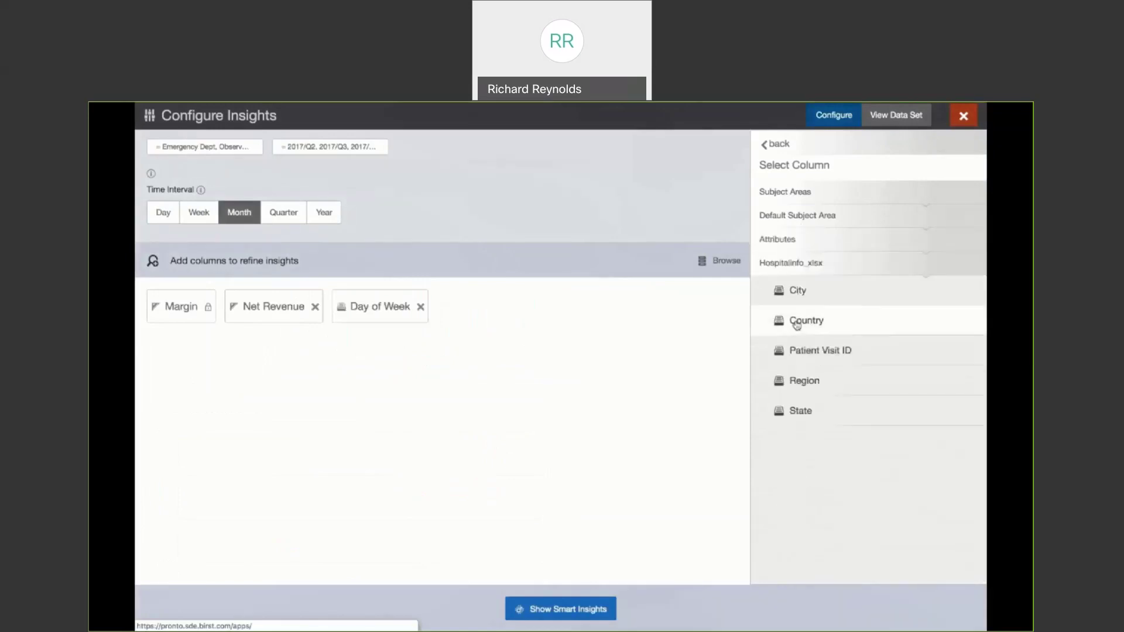
left_click(798, 322)
left_click(805, 381)
Add the Age Group and Payer columns from the Patients attributes to the margin insights
left_click(799, 245)
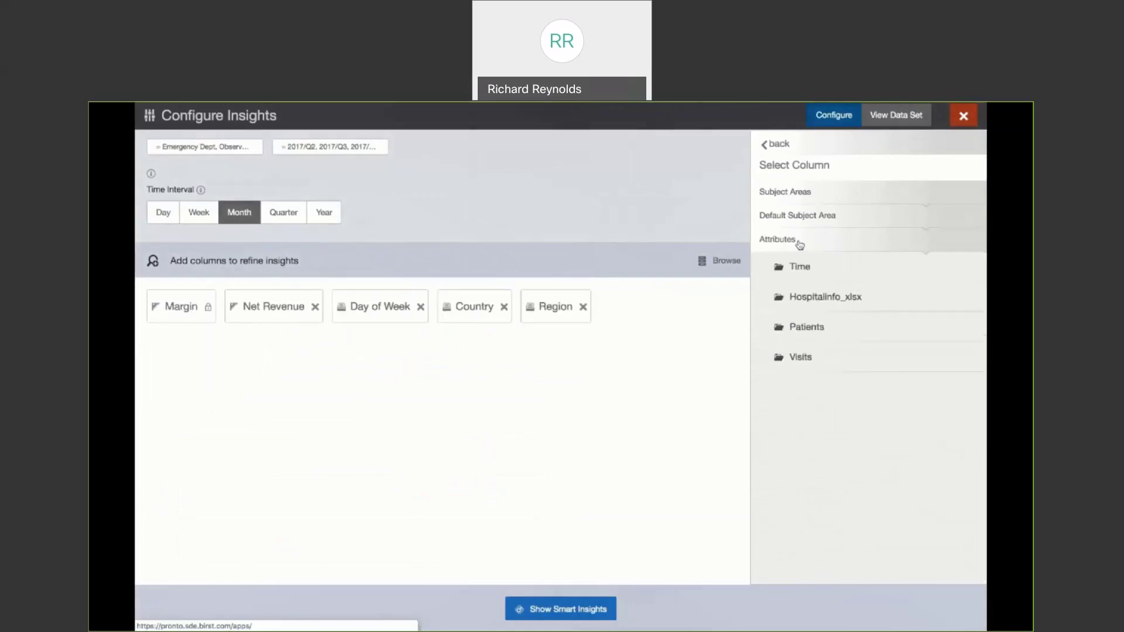
left_click(801, 327)
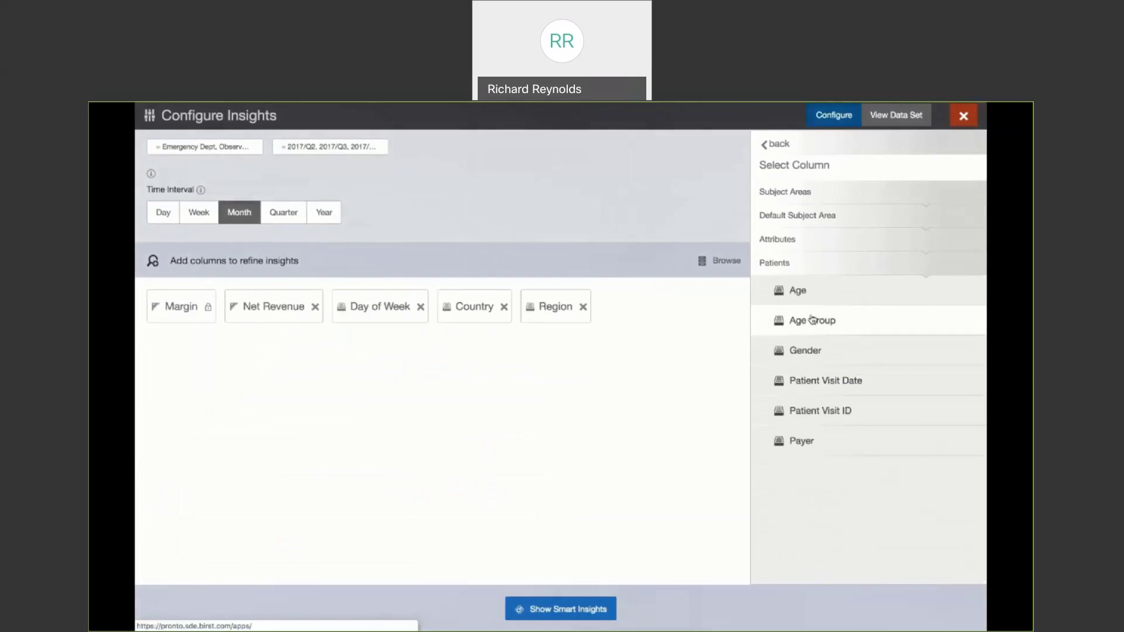
left_click(805, 322)
left_click(802, 442)
Add the Department, Site and Service Line columns from the Visits attributes to the margin insights
left_click(779, 242)
left_click(799, 358)
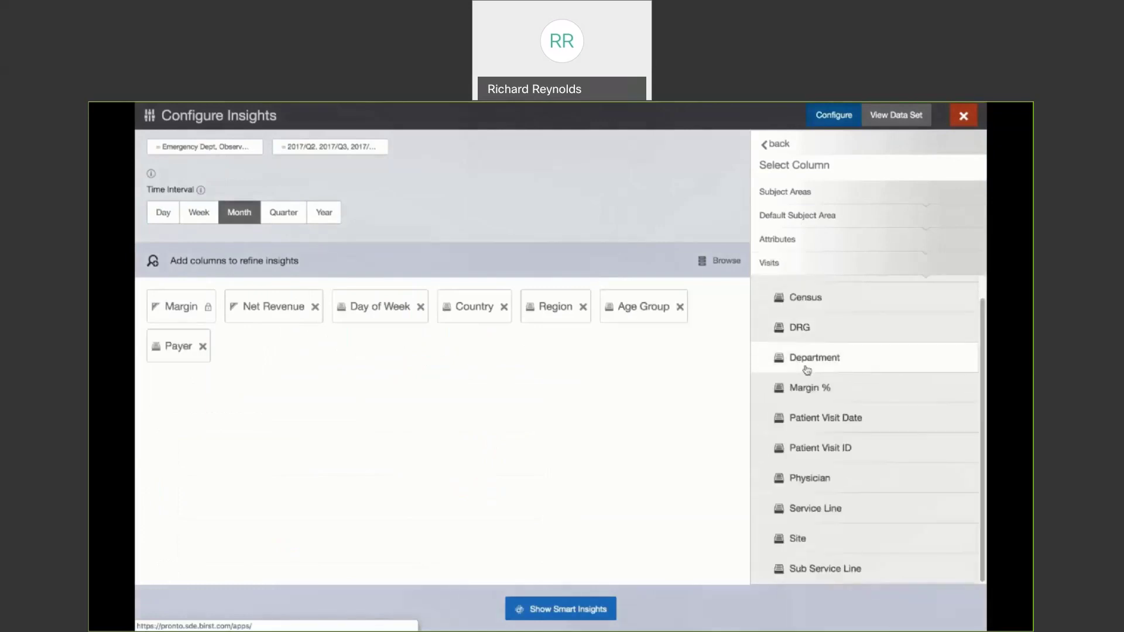
left_click(807, 359)
left_click(798, 538)
left_click(799, 507)
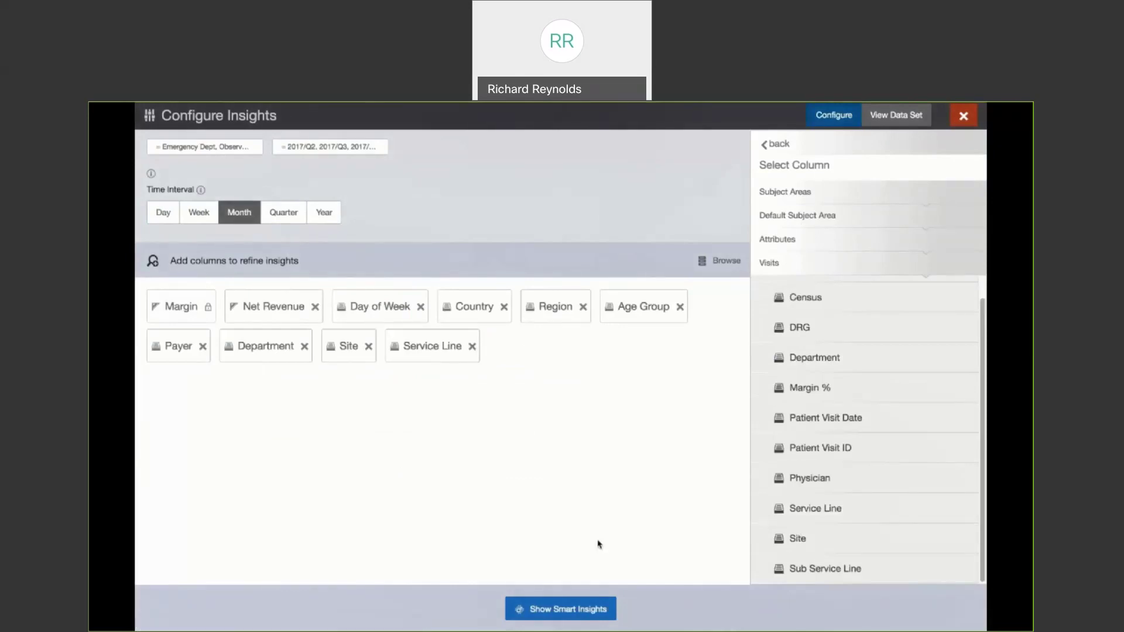
Generate the Smart Insights from the chosen columns and look through the margin charts down to Department by Age Group
left_click(567, 609)
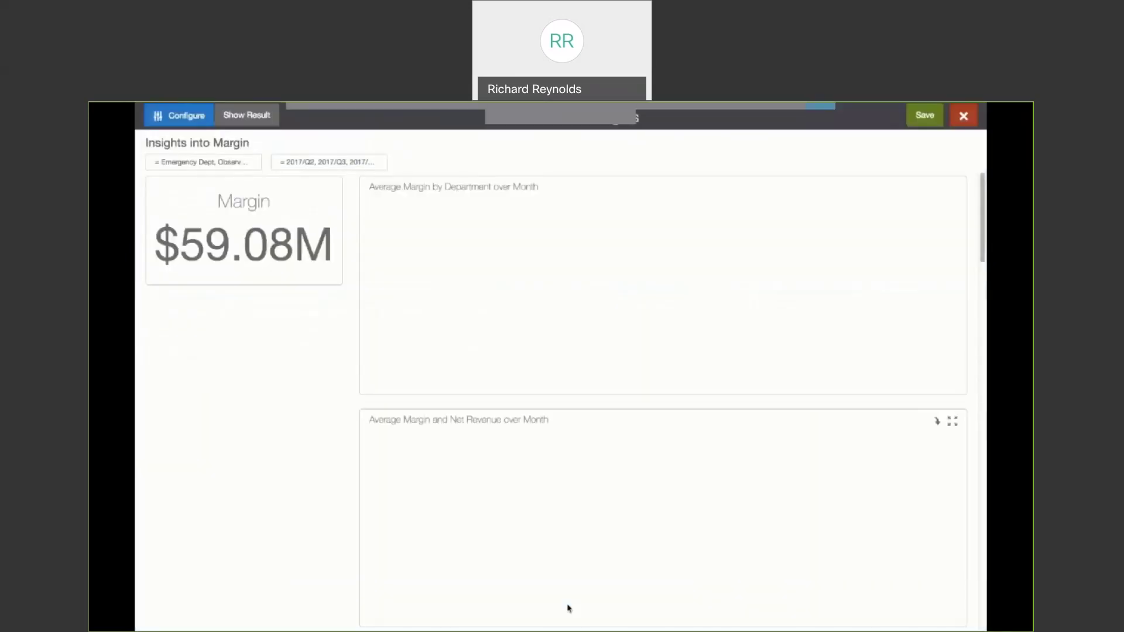
scroll(307, 319, "down", 3)
scroll(306, 320, "down", 10)
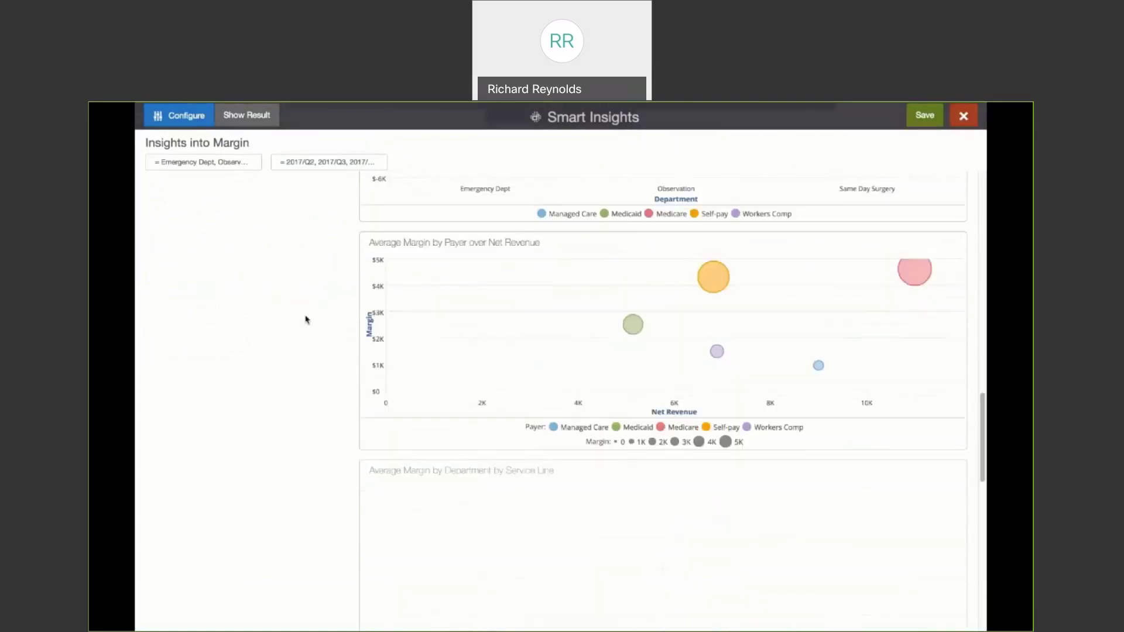
scroll(307, 319, "down", 5)
scroll(306, 317, "down", 2)
Filter the insights to the Observation bars for ages 70-79, 80-89 and 90+ in the Department by Age Group chart and review the charts
mouse_move(751, 329)
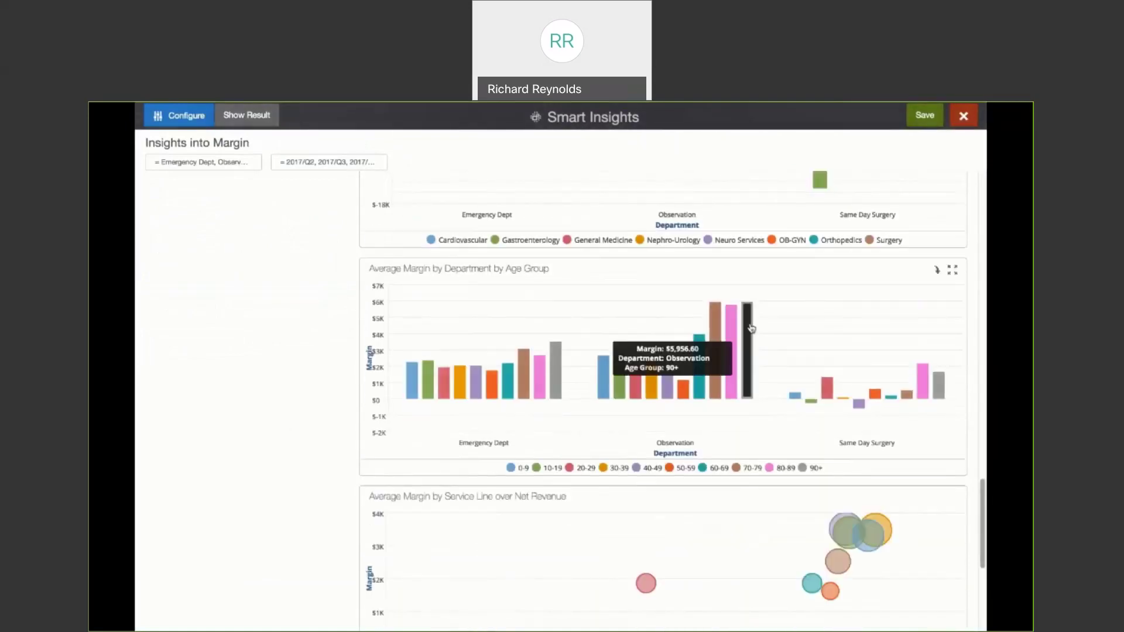
left_click_drag(704, 296, 758, 403)
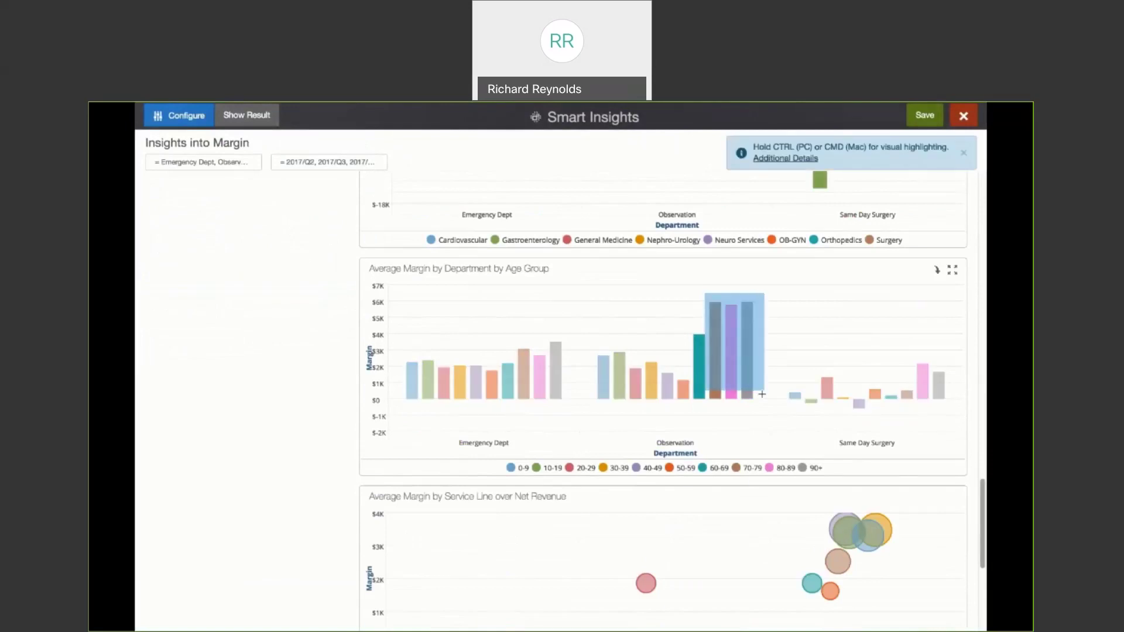
scroll(318, 339, "up", 4)
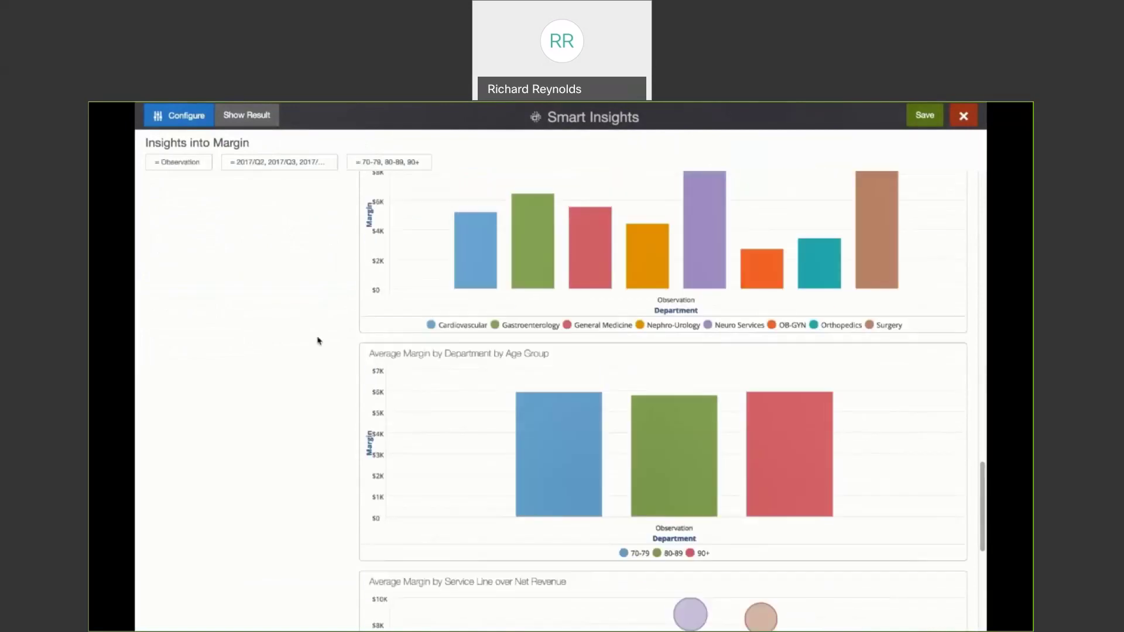
scroll(318, 341, "up", 10)
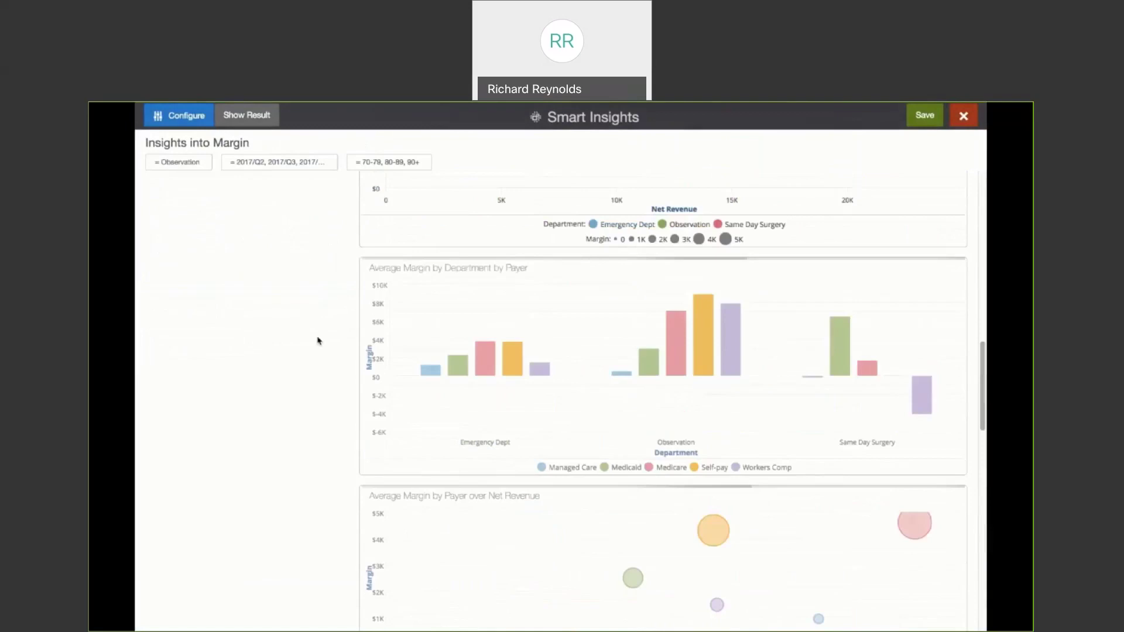
scroll(318, 340, "up", 10)
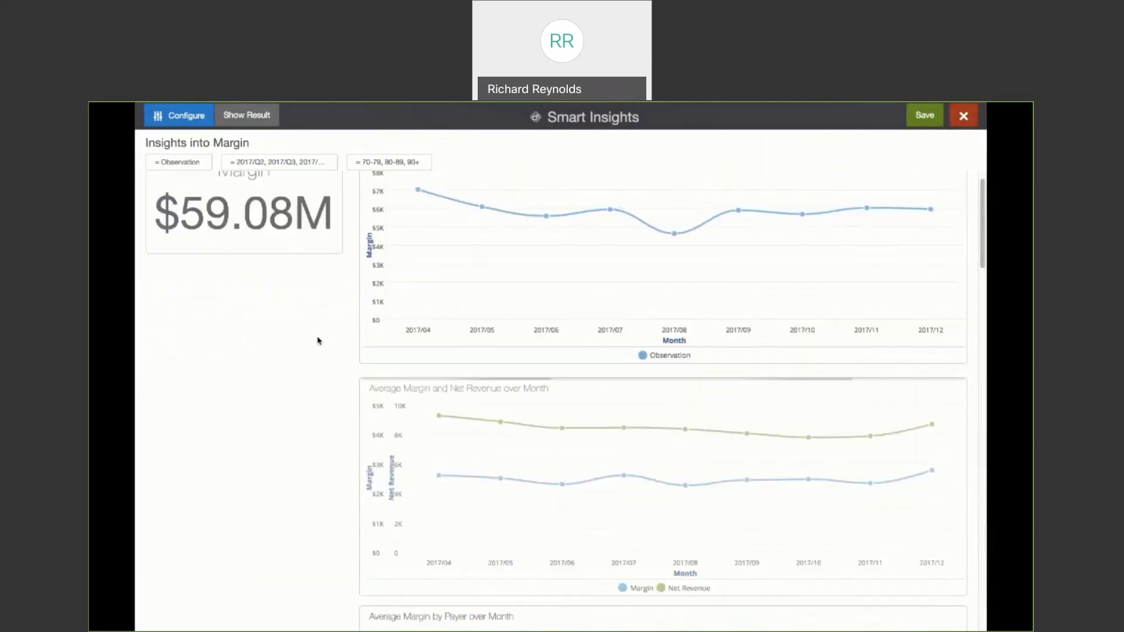
Remove the Age Group and Department columns from the insights configuration and browse the Visits attributes for further columns
left_click(188, 116)
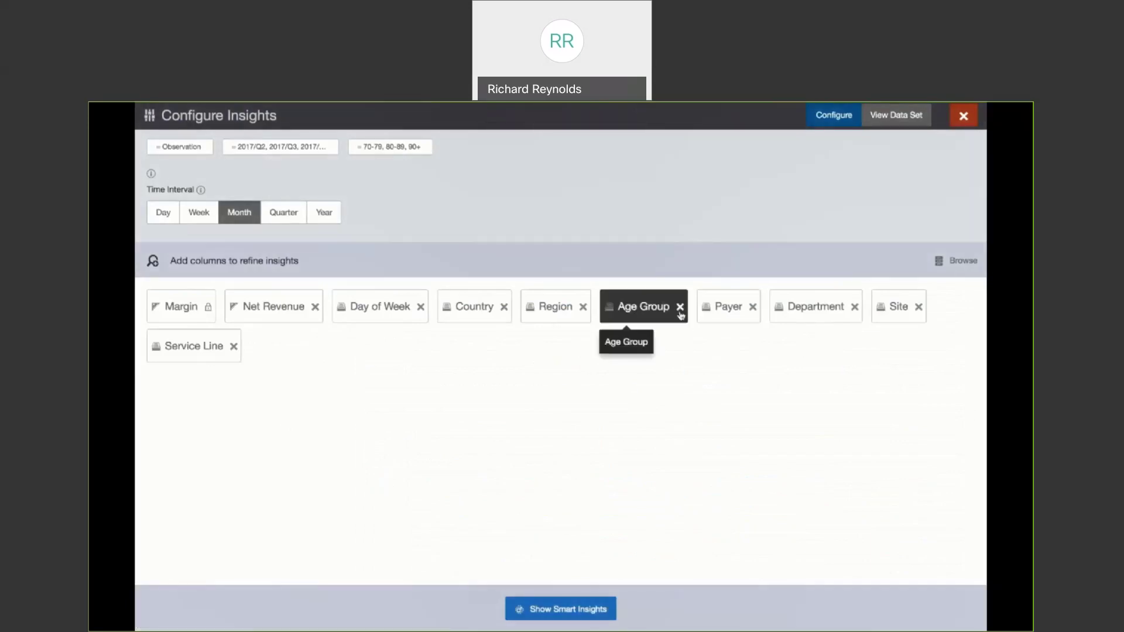
left_click(679, 306)
left_click(758, 306)
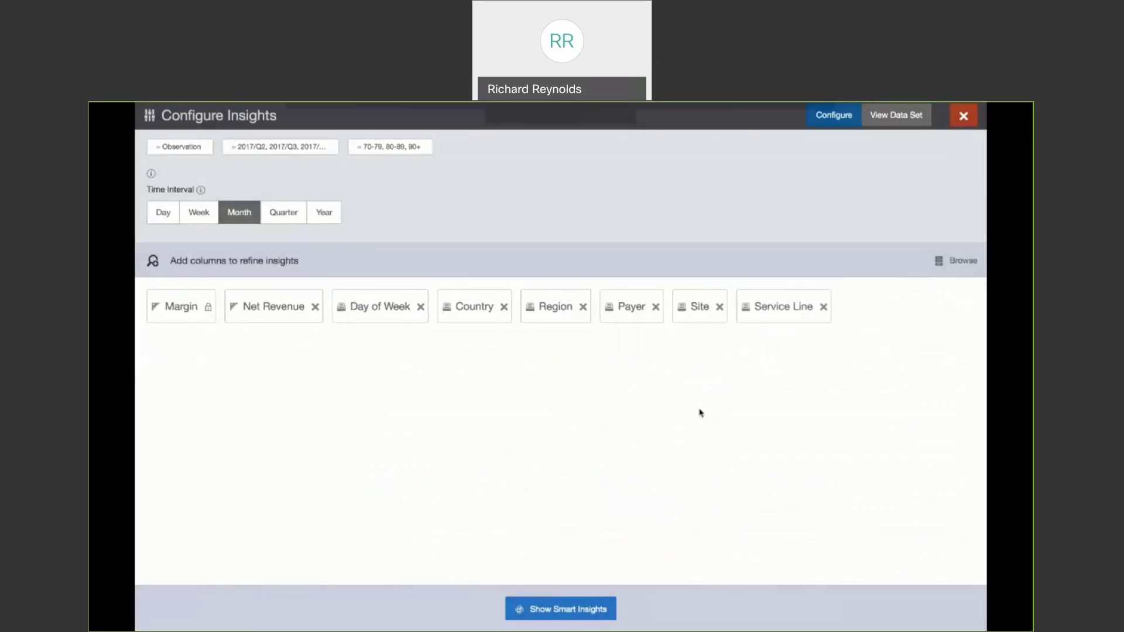
left_click(951, 261)
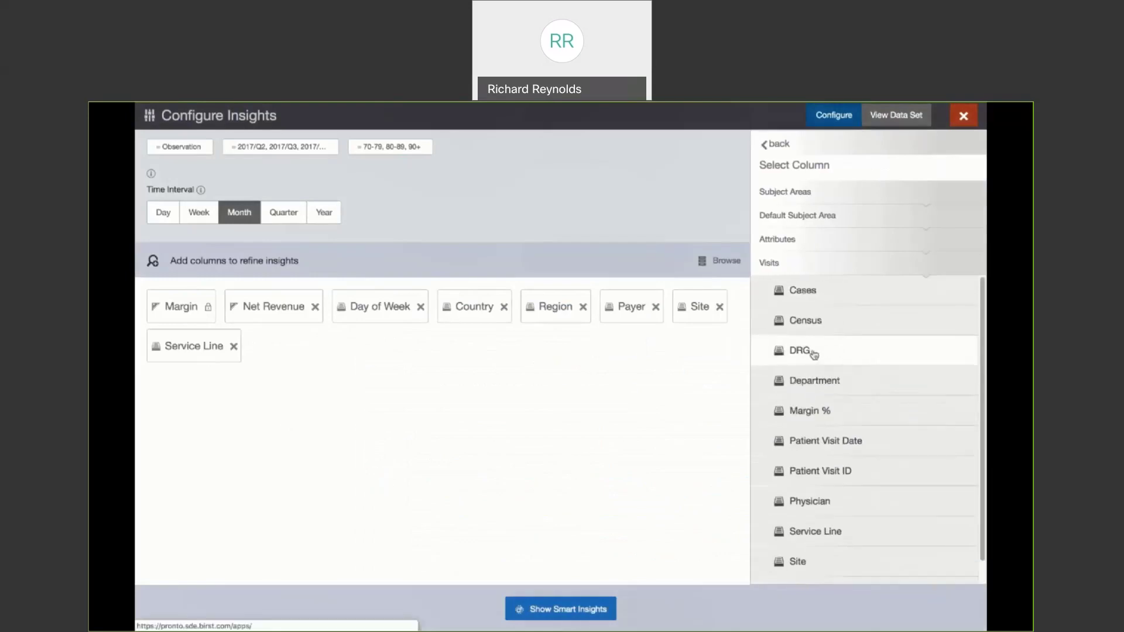
left_click(800, 240)
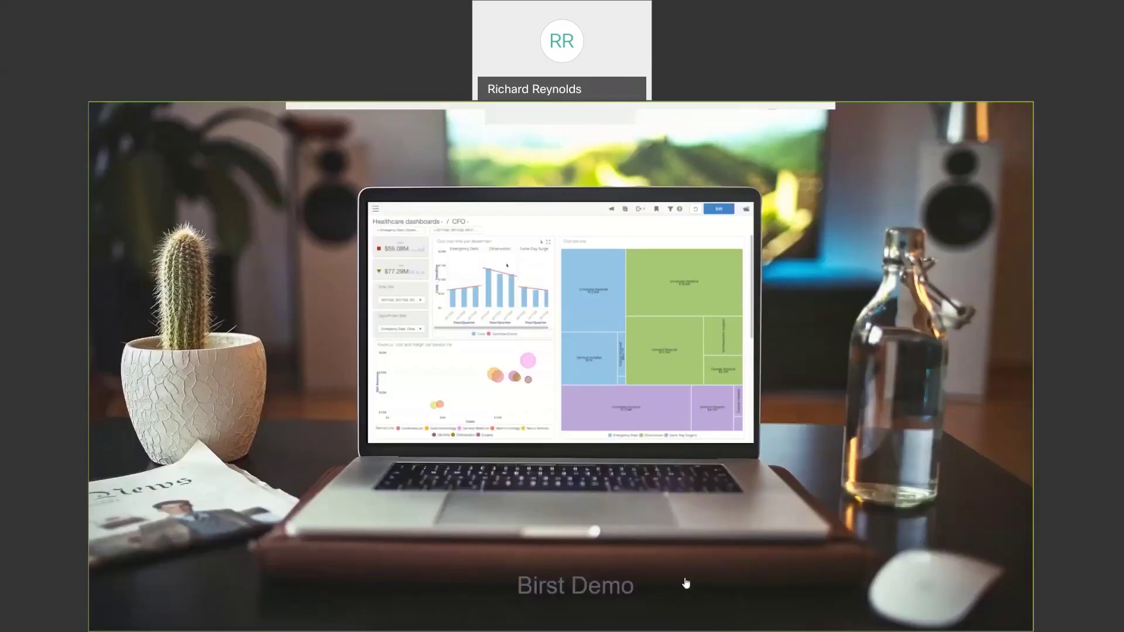
key("Right")
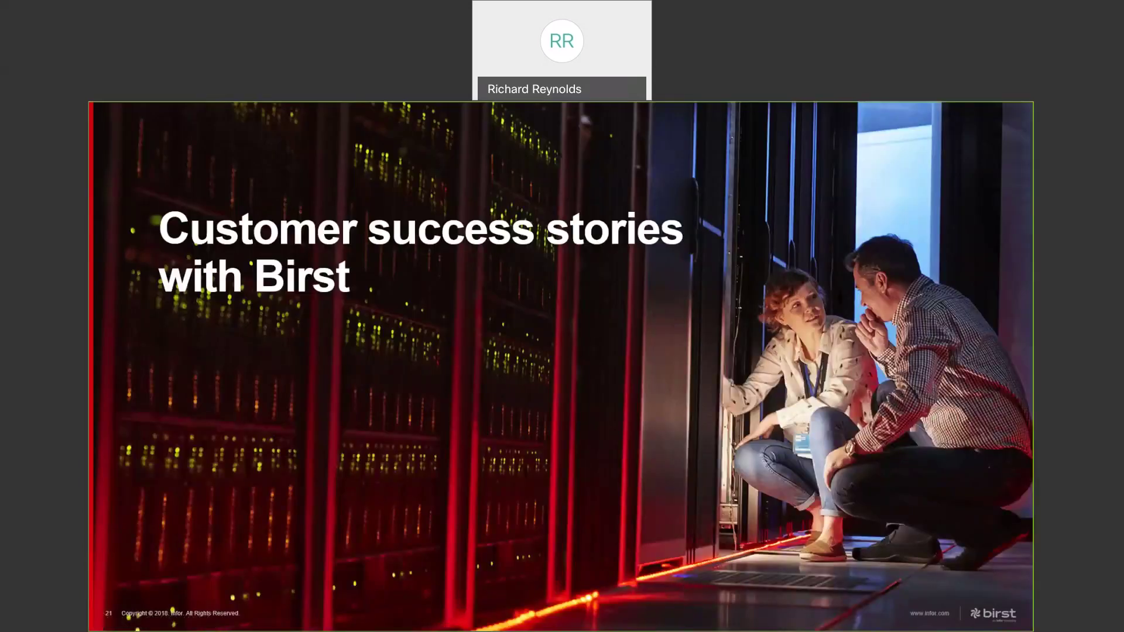